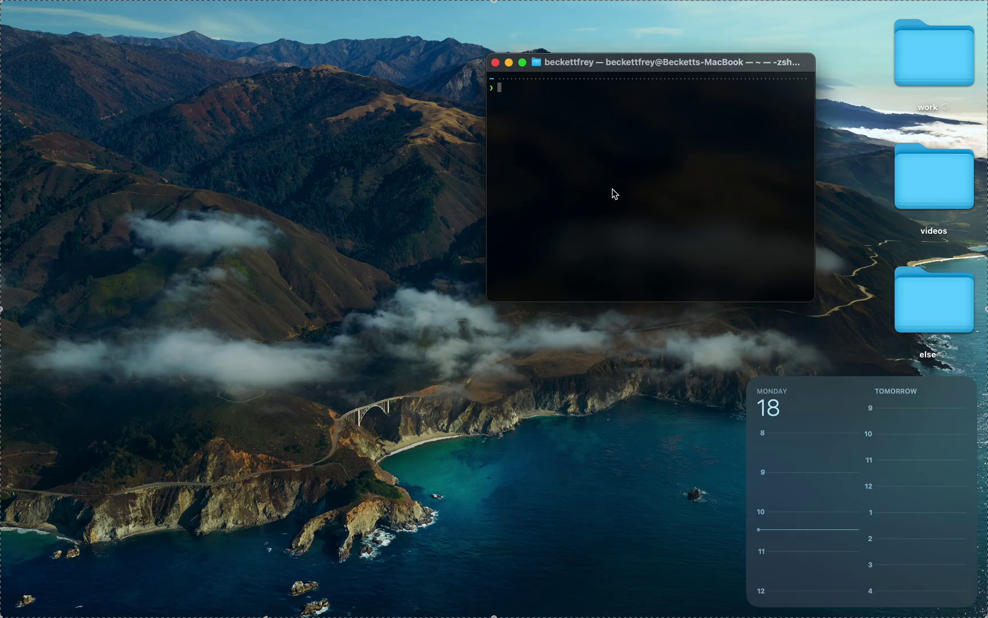
- Clone the mcp-cabinets repository from GitHub into the home folder and change into its api-service directory
{"action": "type", "text": "git clone https://github.com/BeckettFrey/mcp-cabinets.git"}
{"action": "key", "text": "Return"}
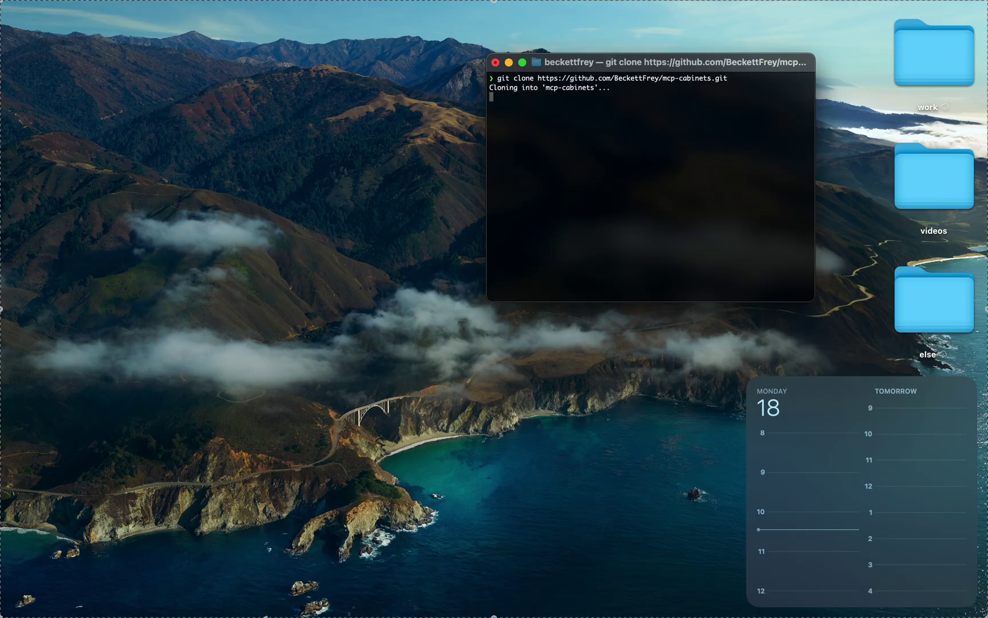
{"action": "type", "text": "cd ./"}
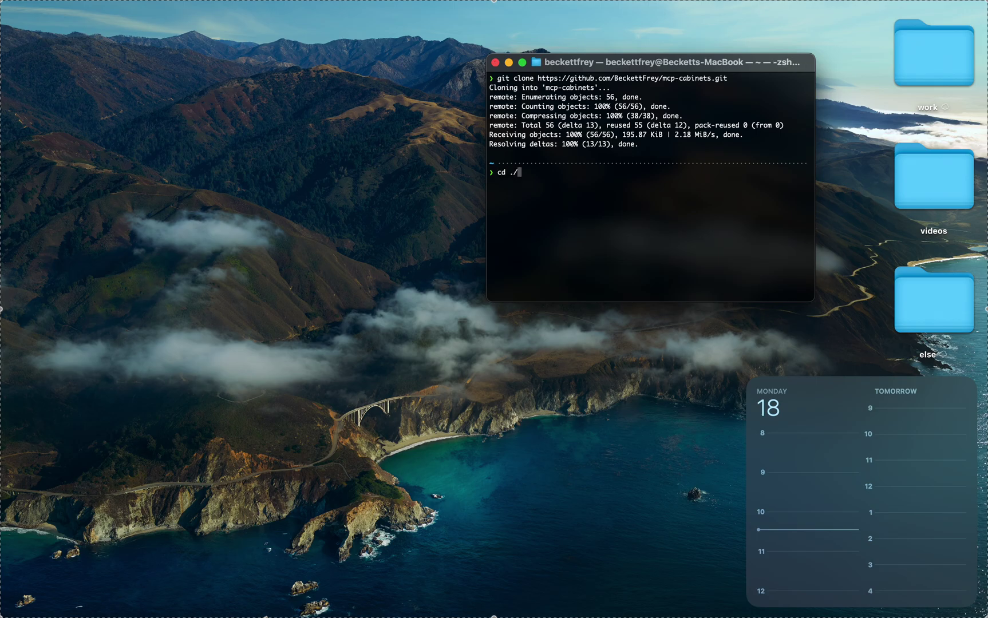
{"action": "type", "text": "mc"}
{"action": "key", "text": "Tab"}
{"action": "type", "text": "a"}
{"action": "key", "text": "Tab"}
{"action": "type", "text": "i"}
{"action": "key", "text": "BackSpace"}
{"action": "key", "text": "Return"}
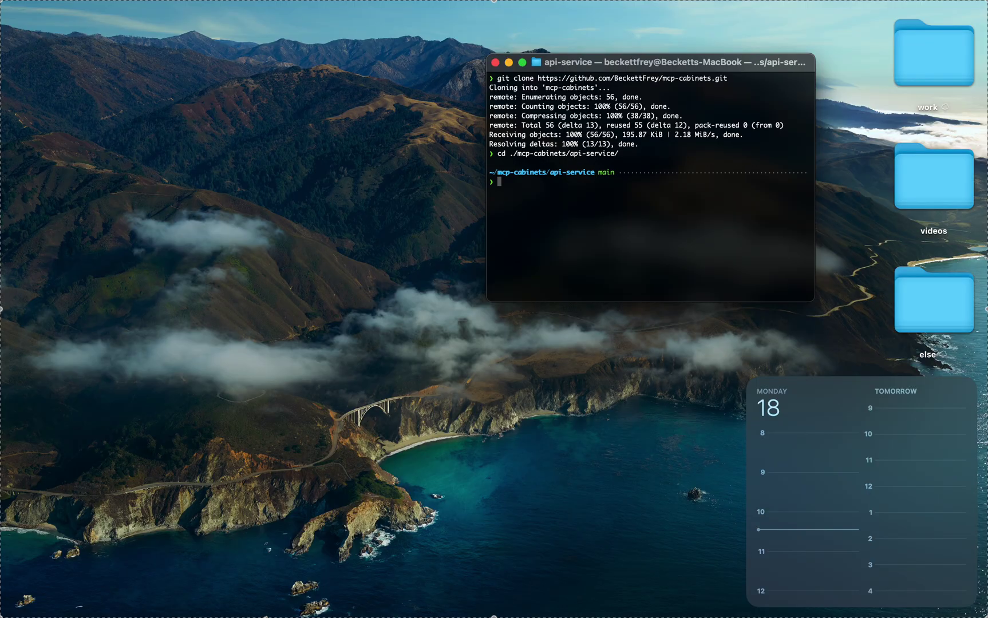
- Install the api-service dependencies with uv sync and activate the environment with source .venv/bin/activate
{"action": "type", "text": "uv sync"}
{"action": "key", "text": "Return"}
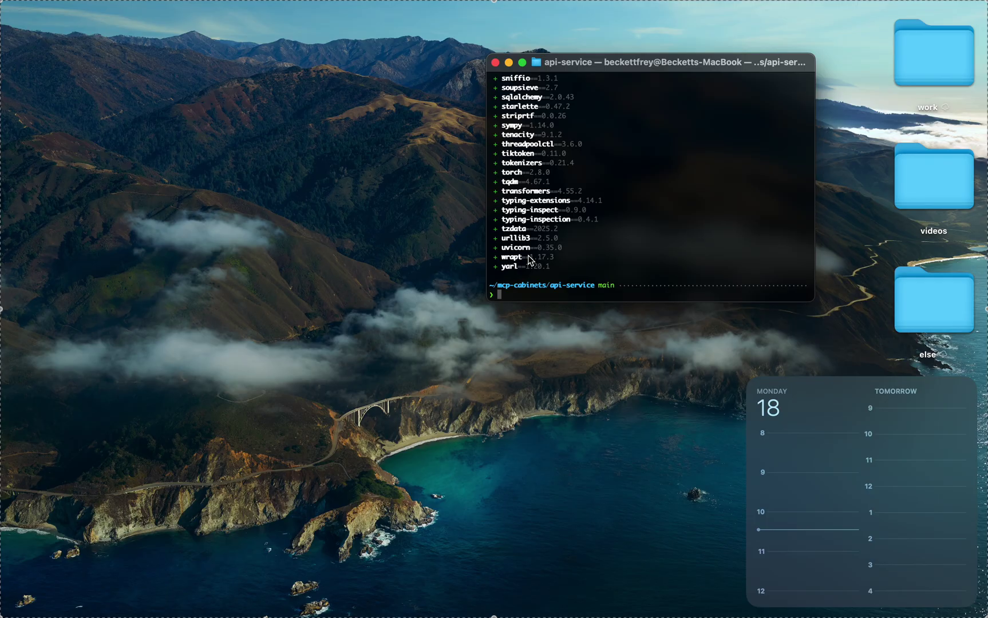
{"action": "type", "text": "source .venv/bin/activate"}
{"action": "key", "text": "Return"}
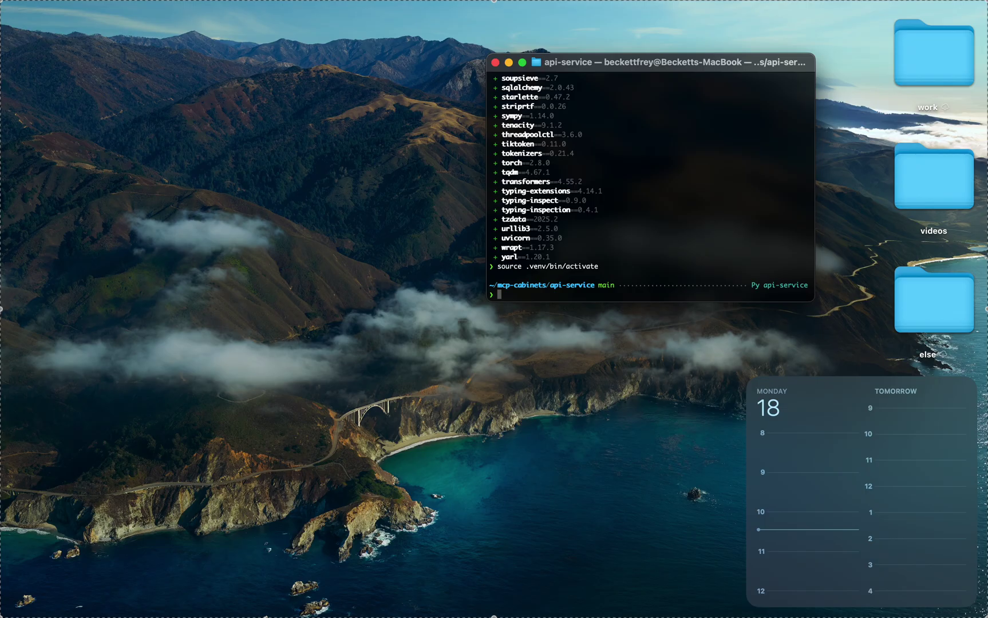
- Start the API service by running python server.py in the activated environment
{"action": "type", "text": "python server`"}
{"action": "key", "text": "BackSpace"}
{"action": "type", "text": ".py"}
{"action": "key", "text": "Return"}
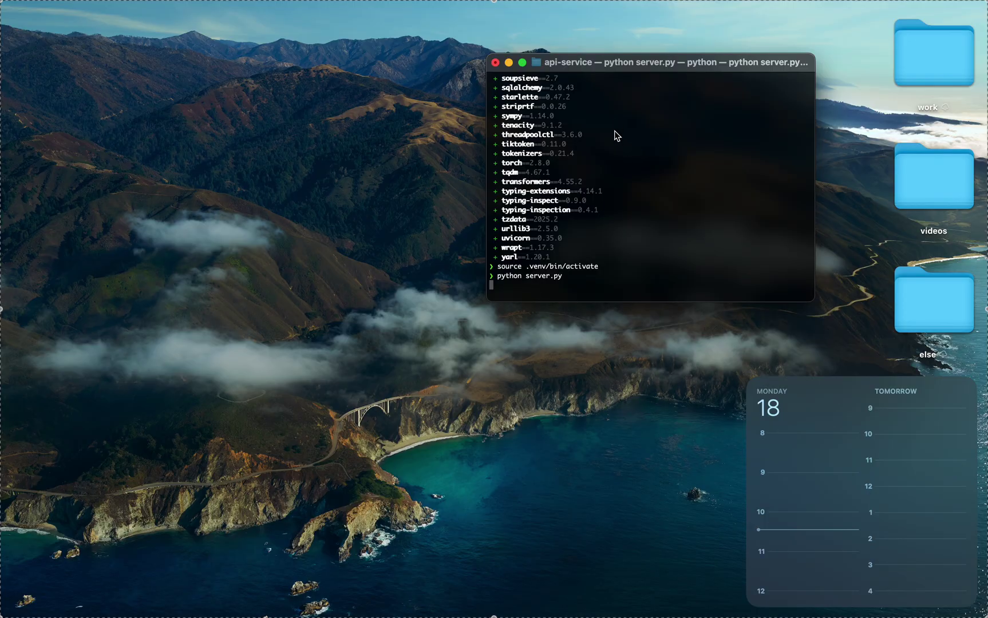
- In a new terminal session, change to ../mcp-service and install its dependencies with uv sync
{"action": "key", "text": "super+t"}
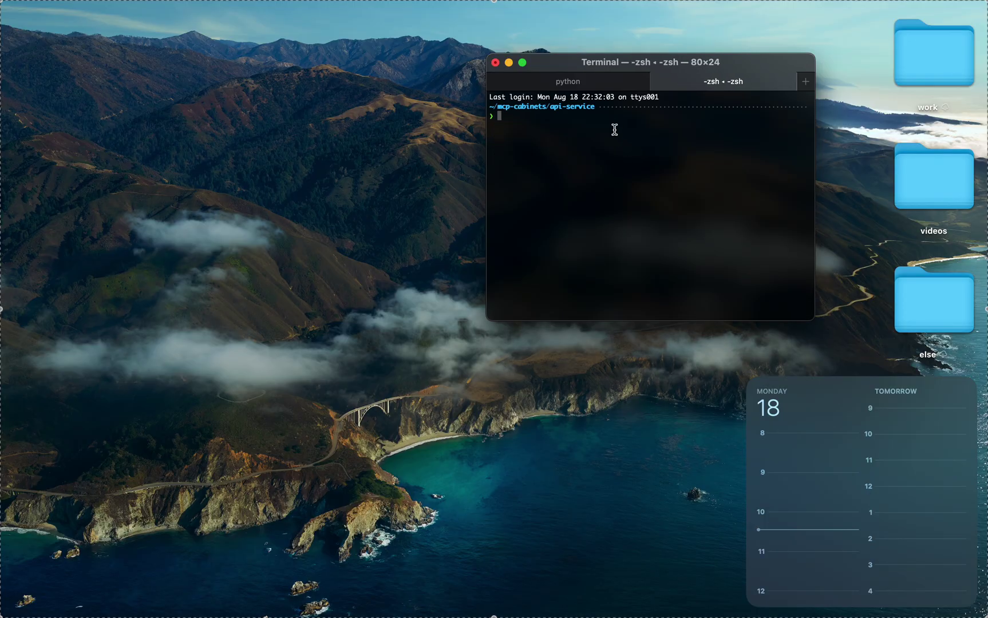
{"action": "type", "text": "cd"}
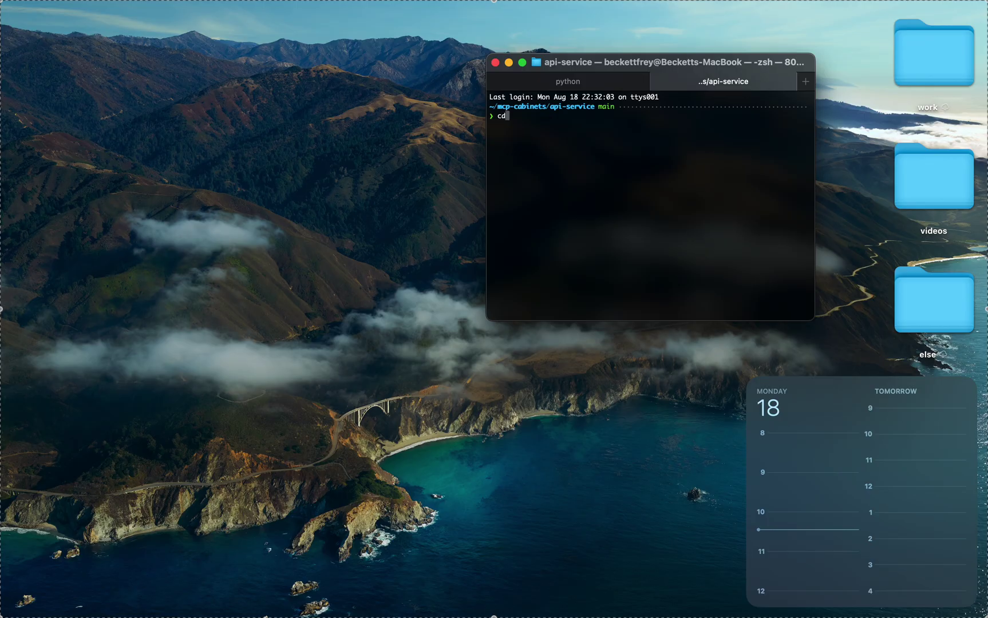
{"action": "type", "text": " ../mcp-service/"}
{"action": "key", "text": "Return"}
{"action": "type", "text": "uv sync"}
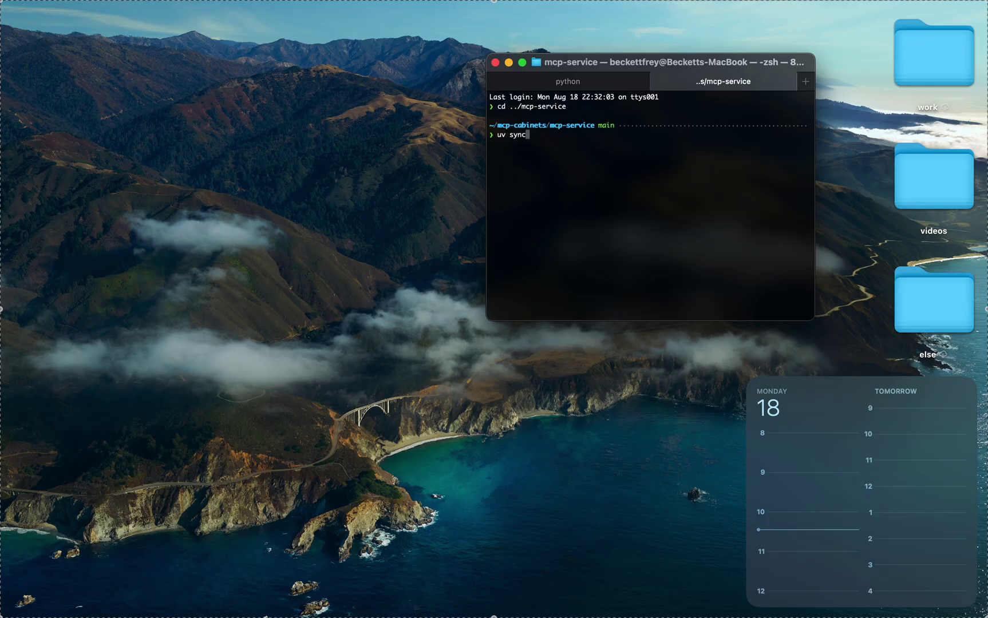
{"action": "key", "text": "Return"}
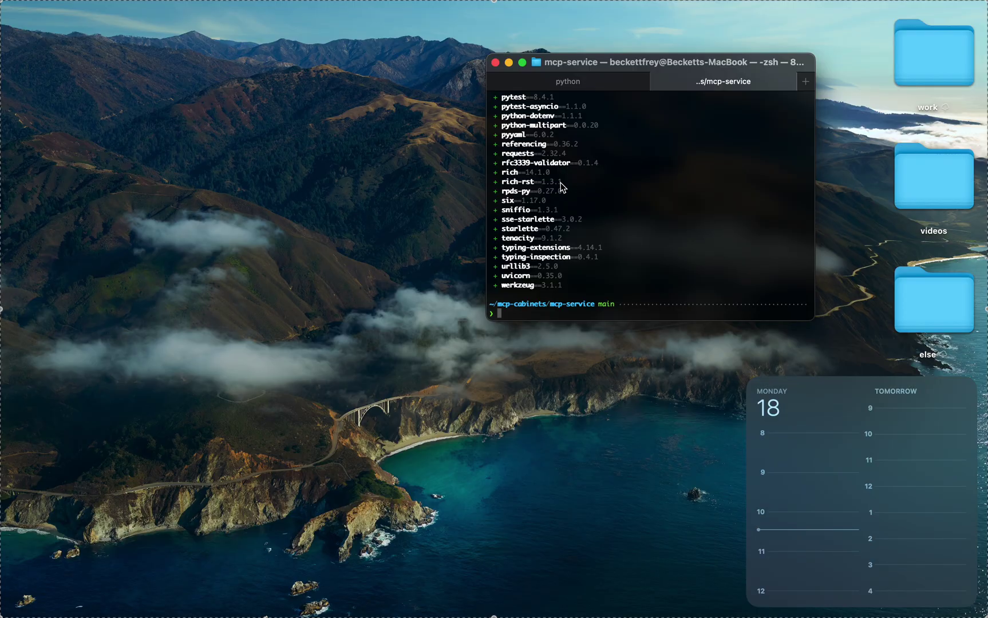
{"action": "scroll", "coordinate": [560, 204], "scroll_direction": "down", "scroll_amount": 1}
- In another terminal session, go up two directories to the home folder and clone the ContextCaddy repository from GitHub
{"action": "key", "text": "super+t"}
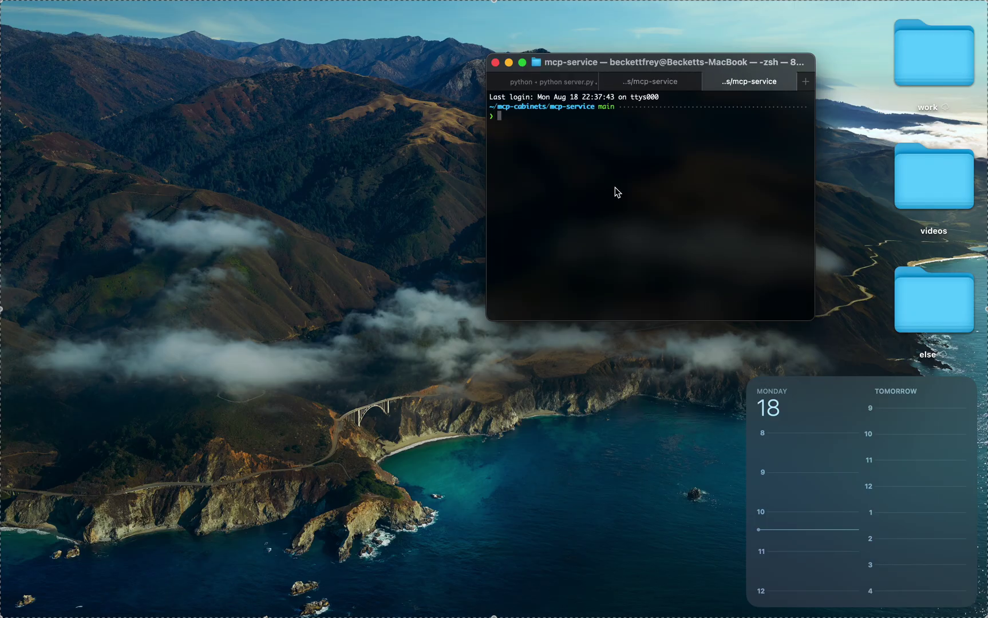
{"action": "type", "text": "cd ../.."}
{"action": "key", "text": "Return"}
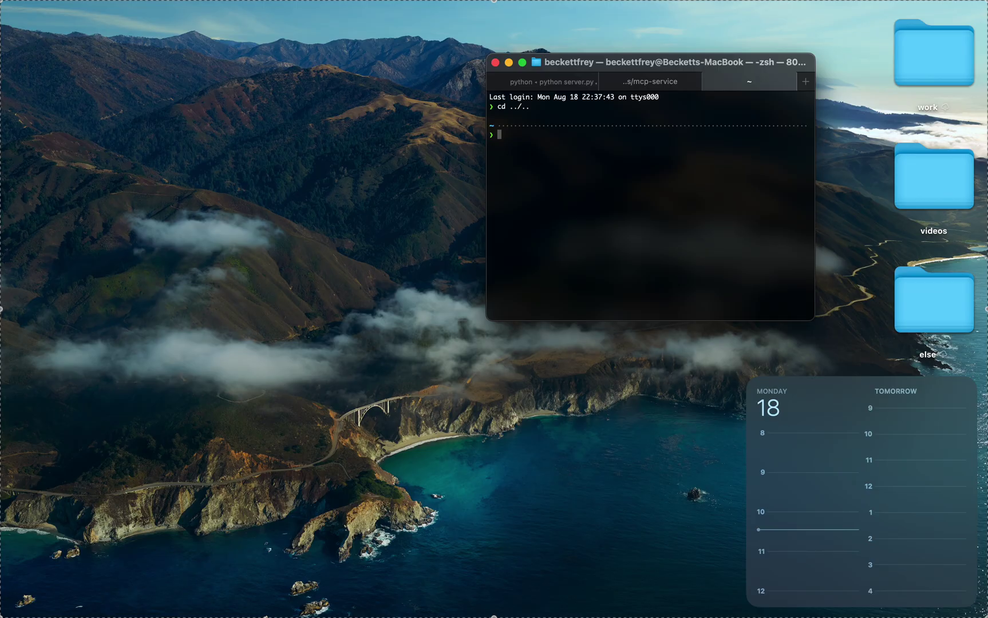
{"action": "type", "text": "git clone ht"}
{"action": "key", "text": "Up"}
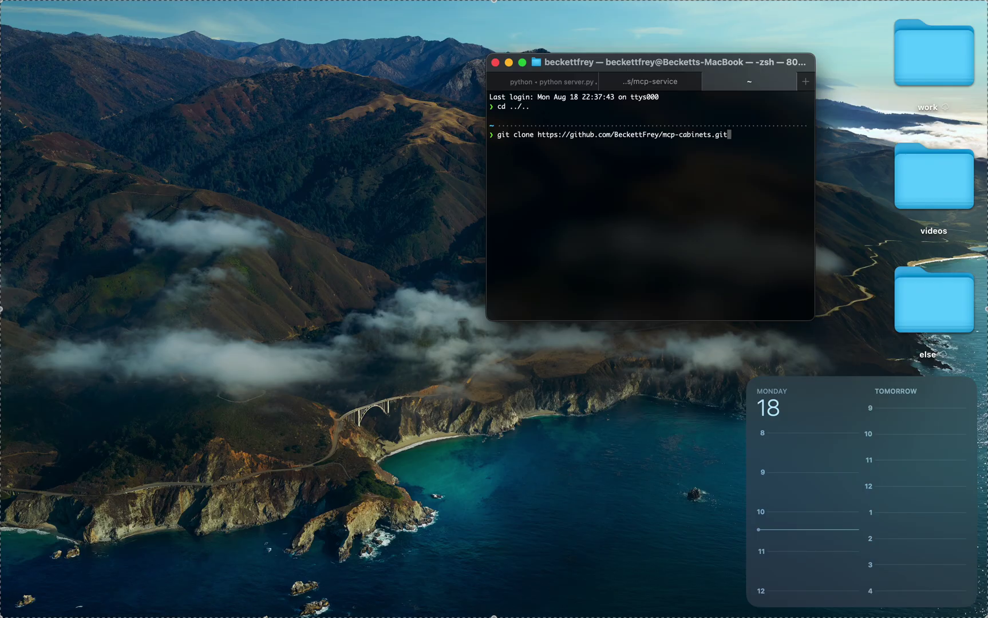
{"action": "key", "text": "Up"}
{"action": "key", "text": "Return"}
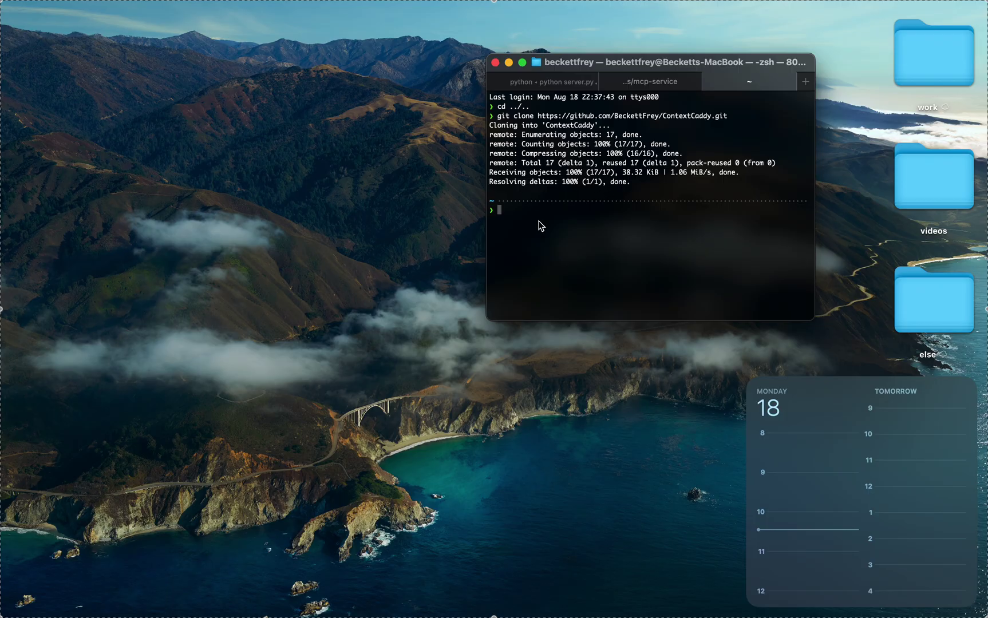
- Change into the ContextCaddy directory and list all its files, including hidden ones, with ls -a
{"action": "type", "text": "cd Co"}
{"action": "key", "text": "Tab"}
{"action": "key", "text": "Return"}
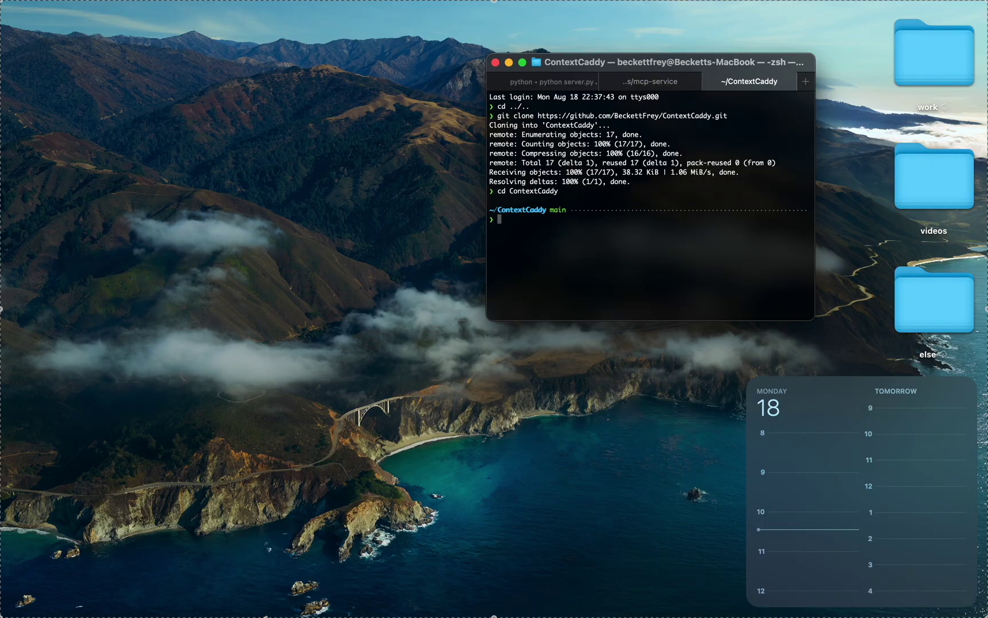
{"action": "type", "text": "ls -a"}
{"action": "key", "text": "Return"}
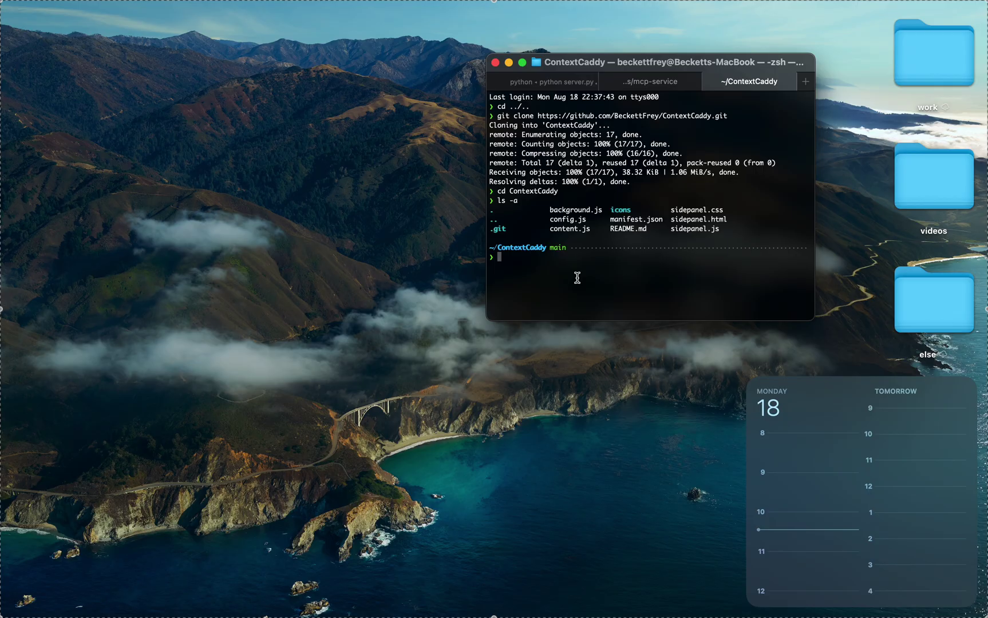
- Switch to Chrome and load the Cabinets Chat Server API documentation at localhost:8000/docs
{"action": "key", "text": "super+1"}
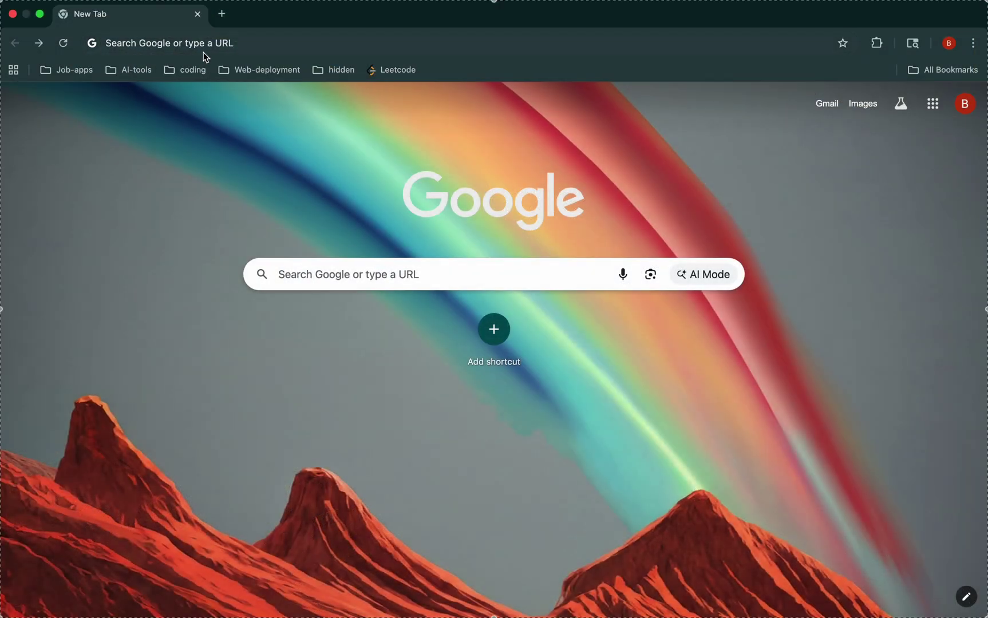
{"action": "left_click", "coordinate": [208, 43]}
{"action": "type", "text": "loca"}
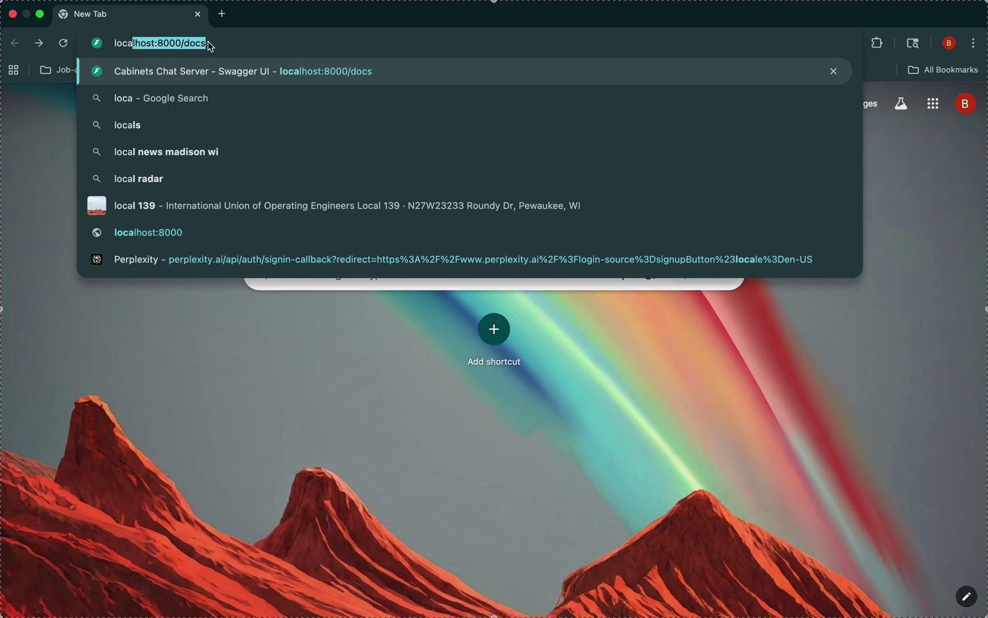
{"action": "key", "text": "Return"}
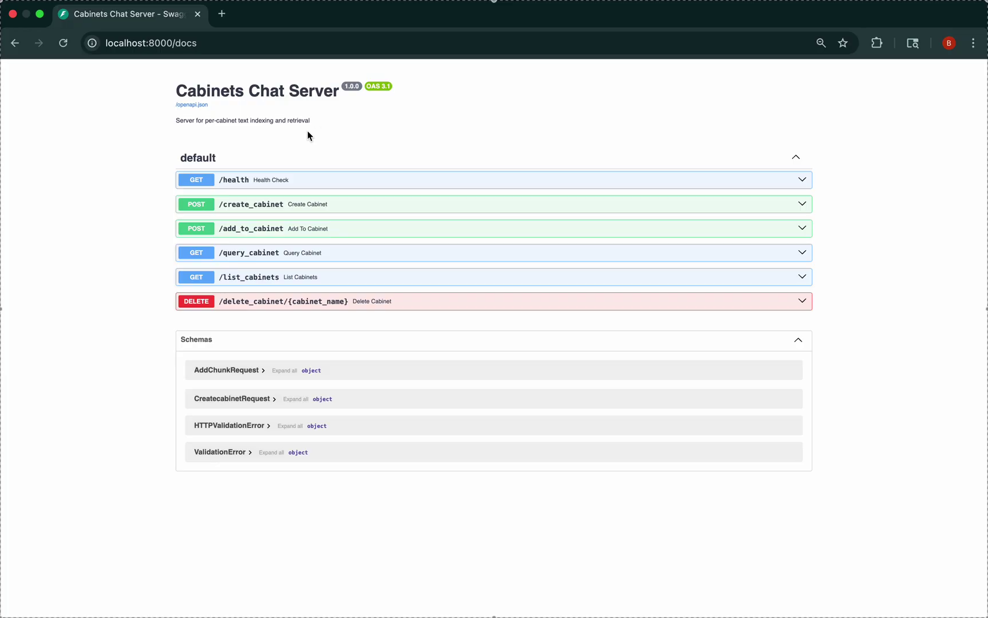
- Open chrome://extensions in a new browser tab and switch Developer mode off and on again
{"action": "left_click", "coordinate": [222, 21]}
{"action": "type", "text": "chrome://extensions"}
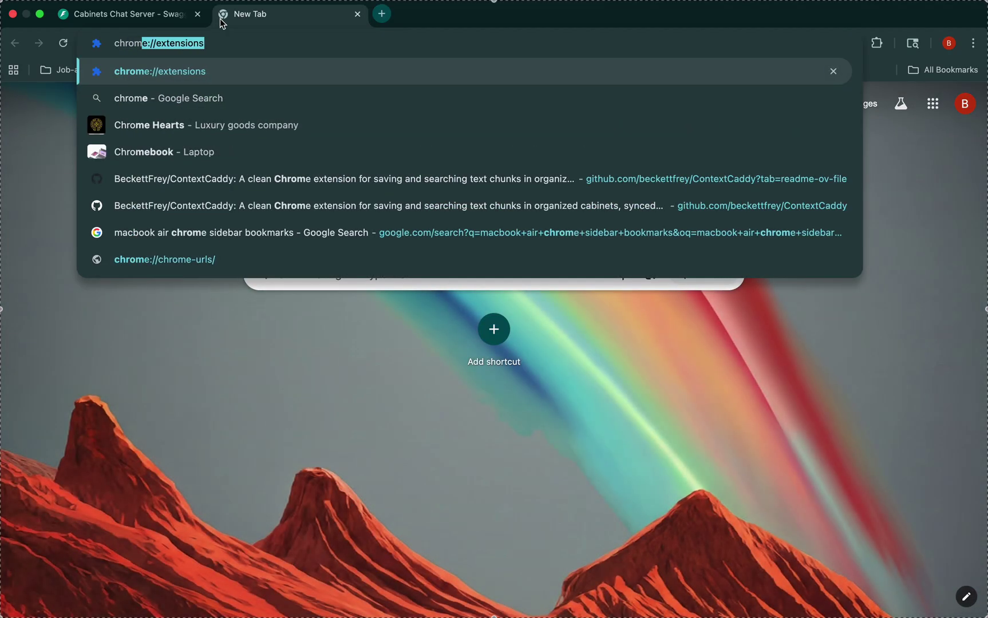
{"action": "key", "text": "Return"}
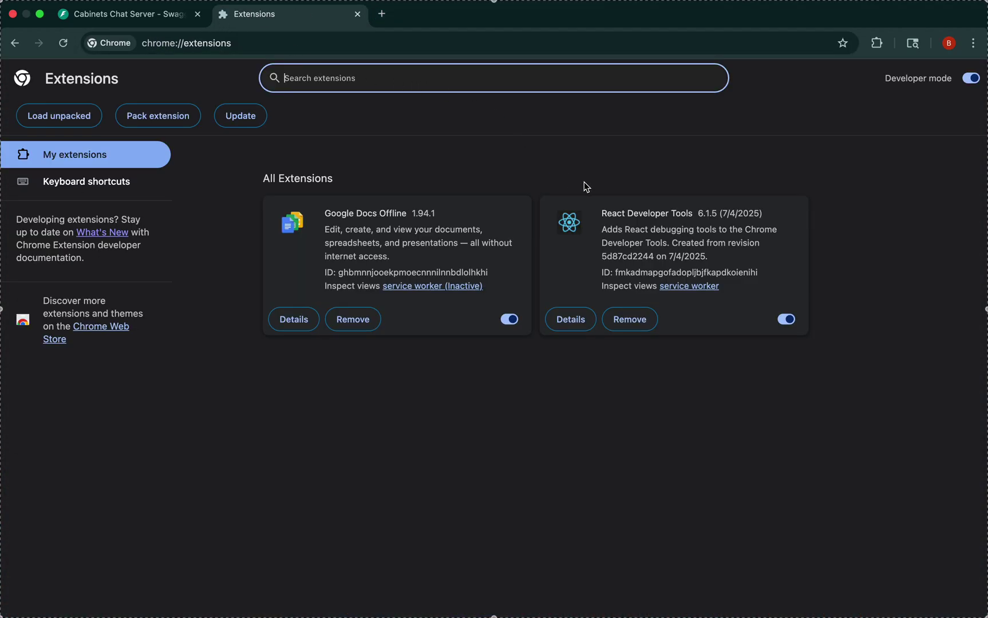
{"action": "left_click", "coordinate": [971, 79]}
{"action": "left_click", "coordinate": [971, 79]}
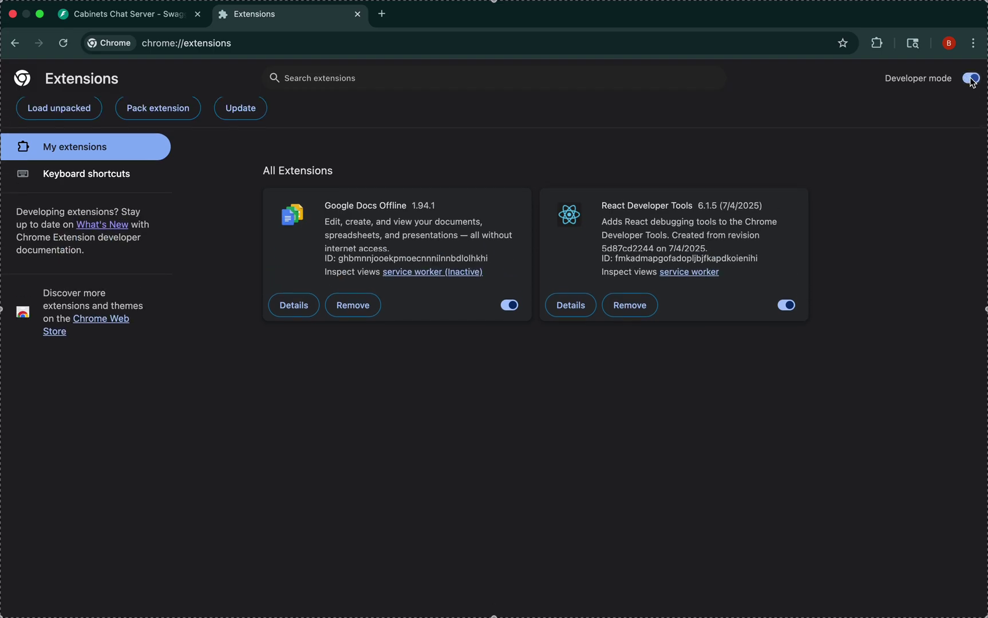
- Load the ContextCaddy folder from the home directory as an unpacked extension
{"action": "left_click", "coordinate": [64, 115]}
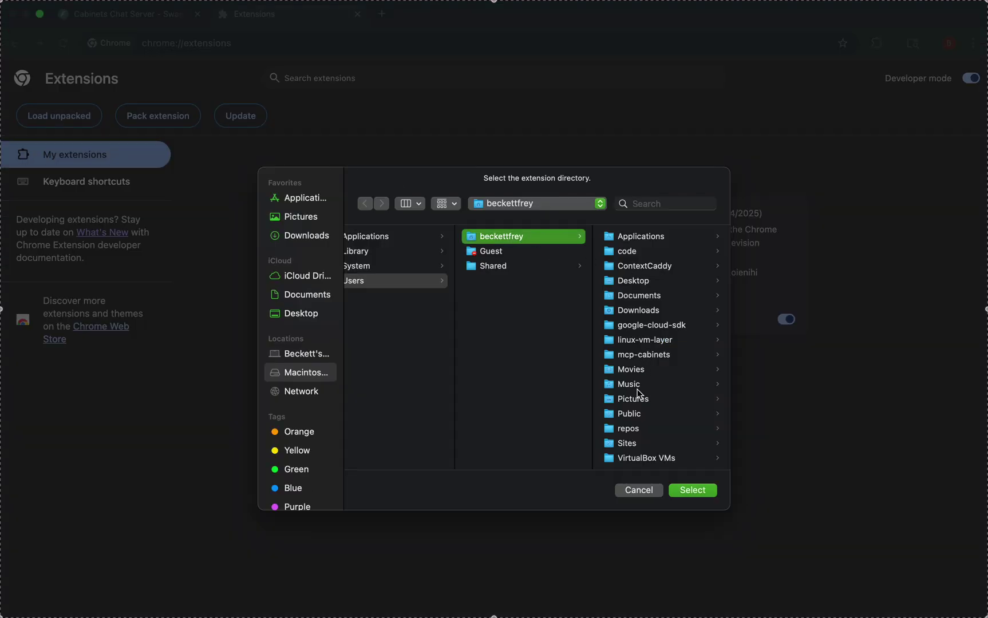
{"action": "scroll", "coordinate": [638, 384], "scroll_direction": "down", "scroll_amount": 1}
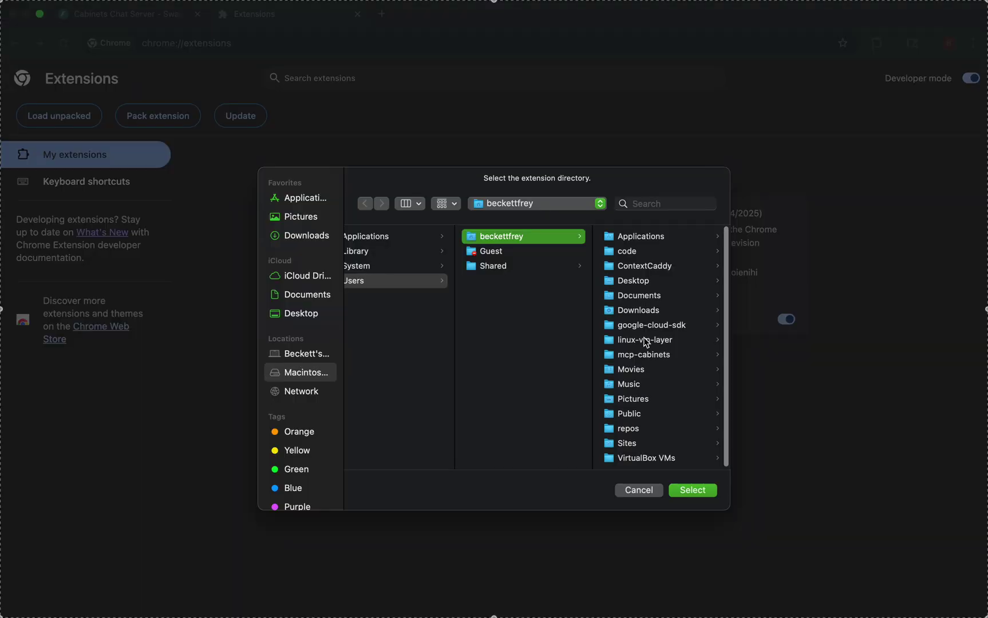
{"action": "left_click", "coordinate": [664, 264]}
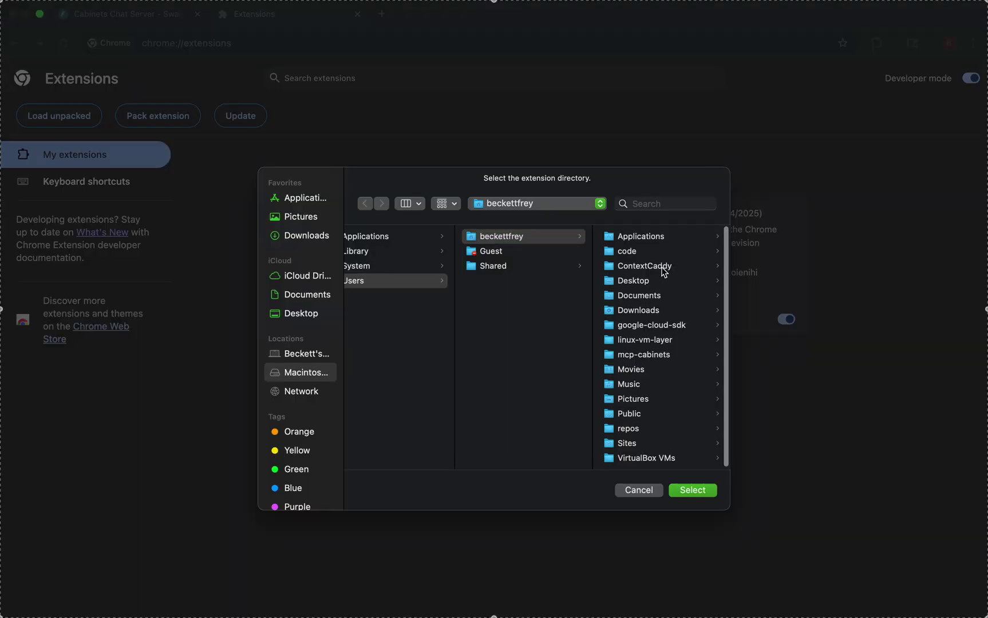
{"action": "left_click", "coordinate": [705, 491]}
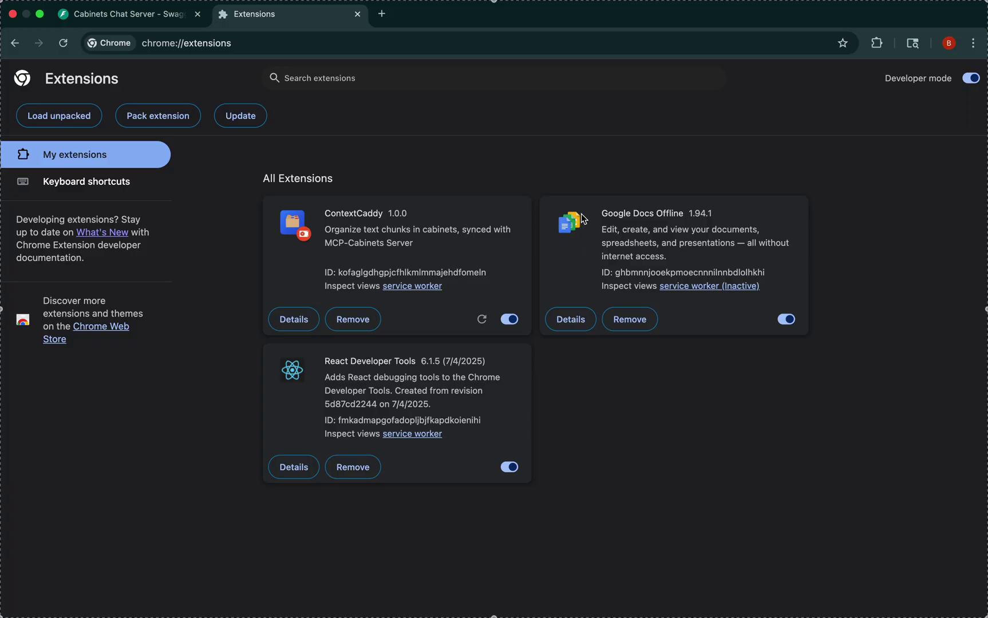
- Pin the ContextCaddy extension for quick access and close the Extensions page
{"action": "left_click", "coordinate": [876, 45]}
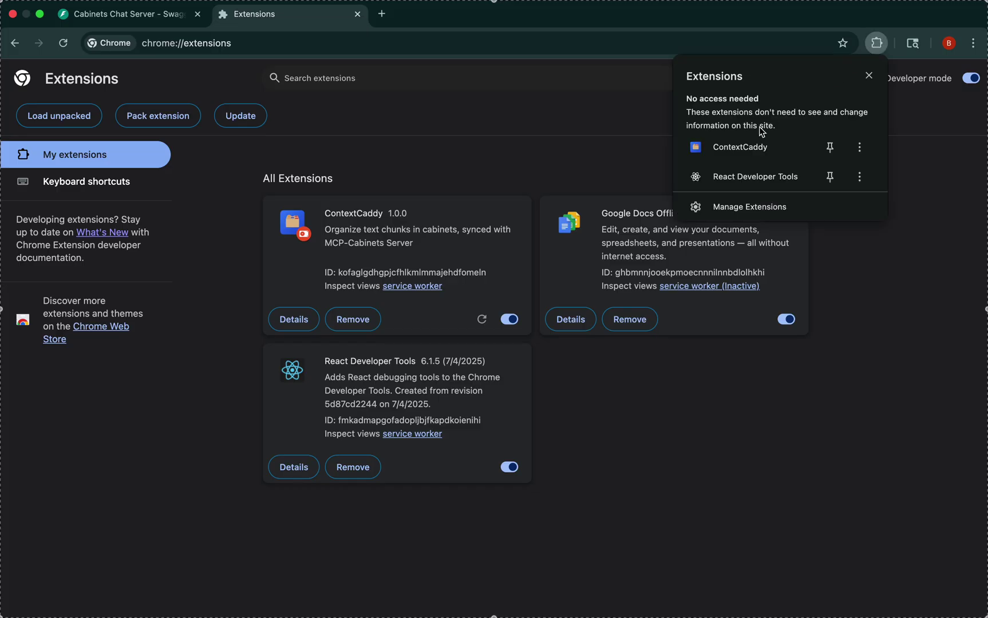
{"action": "left_click", "coordinate": [835, 152]}
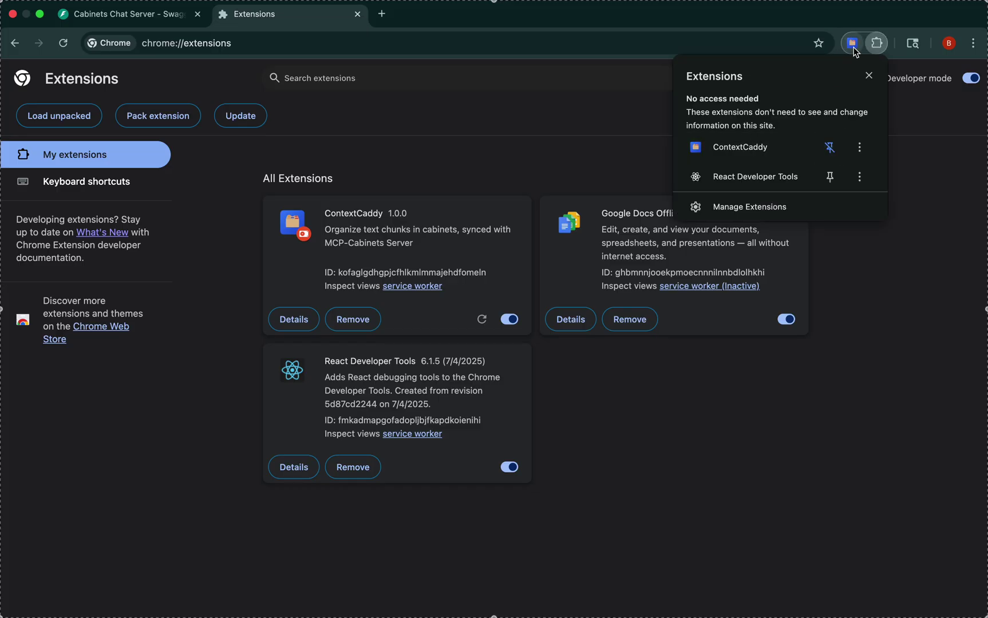
{"action": "left_click", "coordinate": [358, 14]}
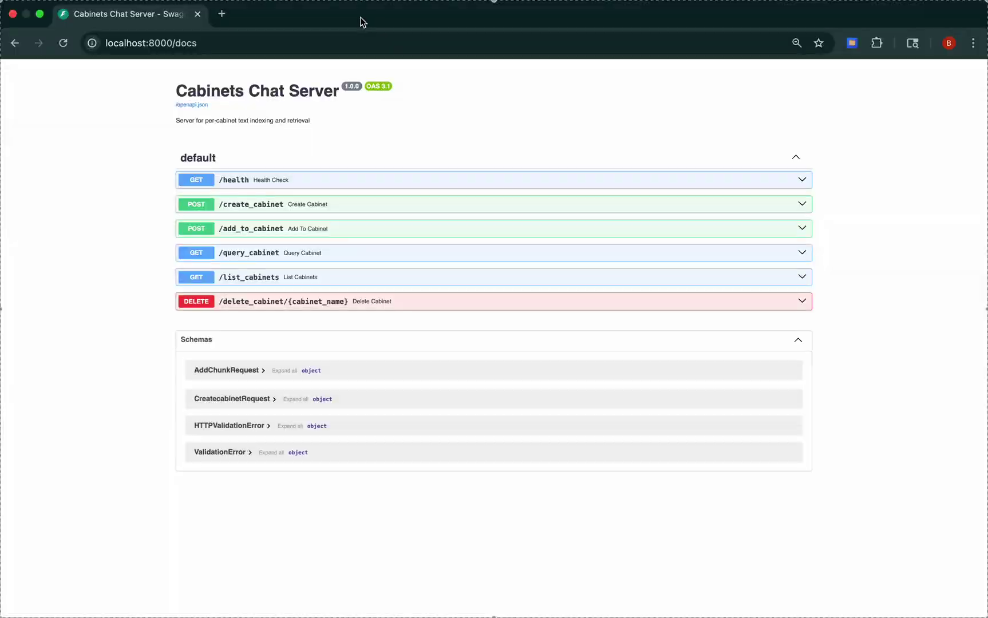
- Open the ContextCaddy extension beside the page and load Perplexity in a new browser tab
{"action": "left_click", "coordinate": [855, 44]}
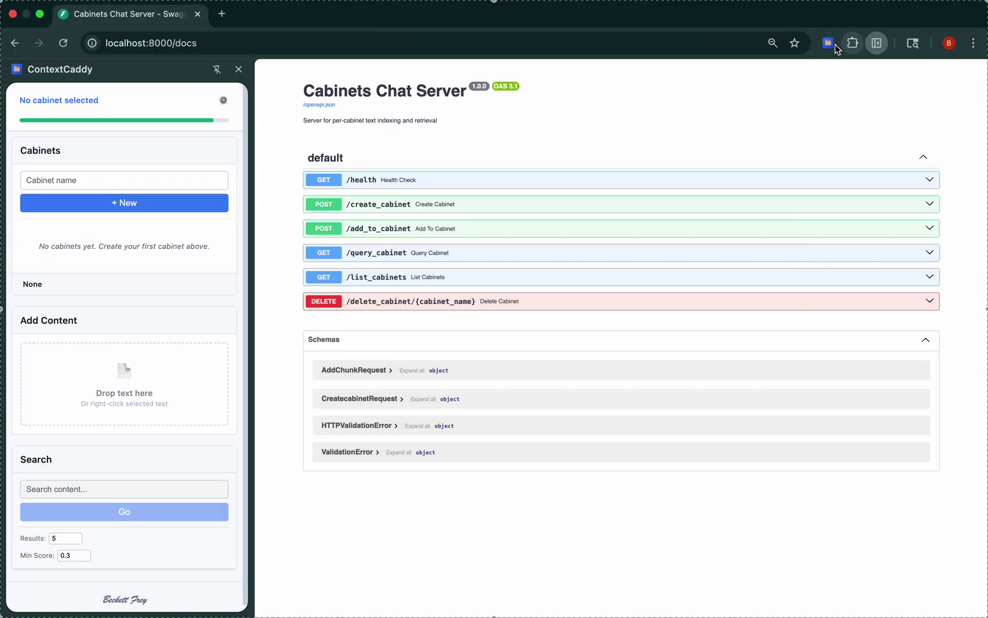
{"action": "left_click", "coordinate": [221, 14]}
{"action": "scroll", "coordinate": [204, 401], "scroll_direction": "down", "scroll_amount": 1}
{"action": "scroll", "coordinate": [204, 401], "scroll_direction": "up", "scroll_amount": 1}
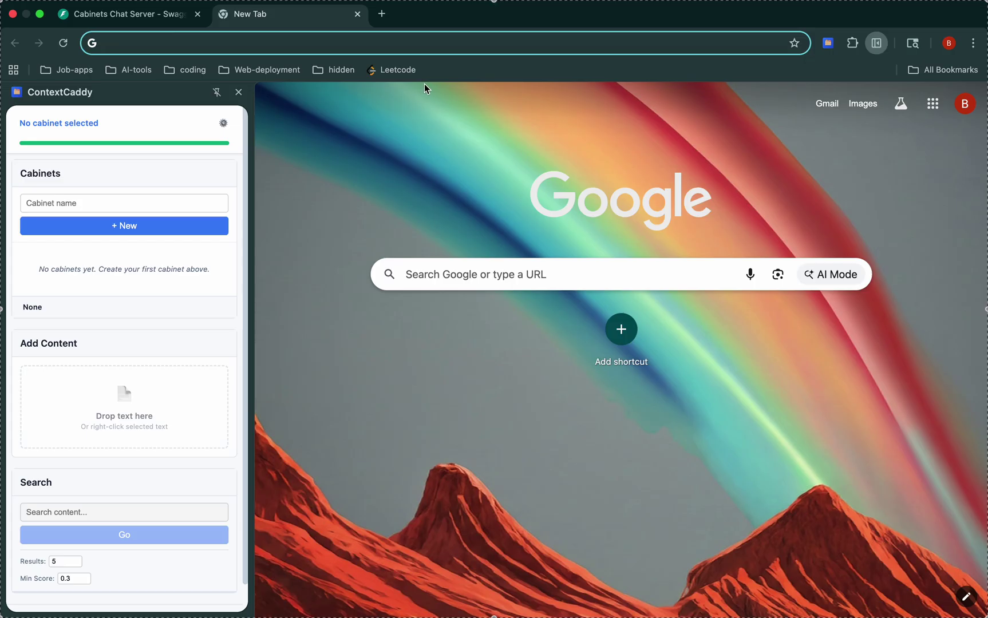
{"action": "type", "text": "perp"}
{"action": "key", "text": "Return"}
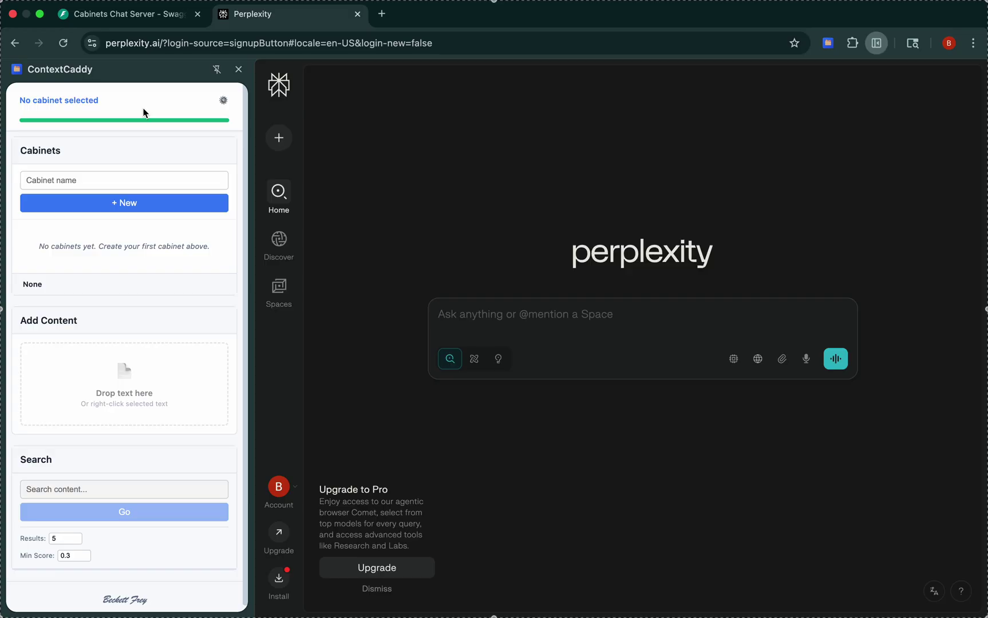
- Create a new ContextCaddy cabinet named animals
{"action": "left_click", "coordinate": [98, 180]}
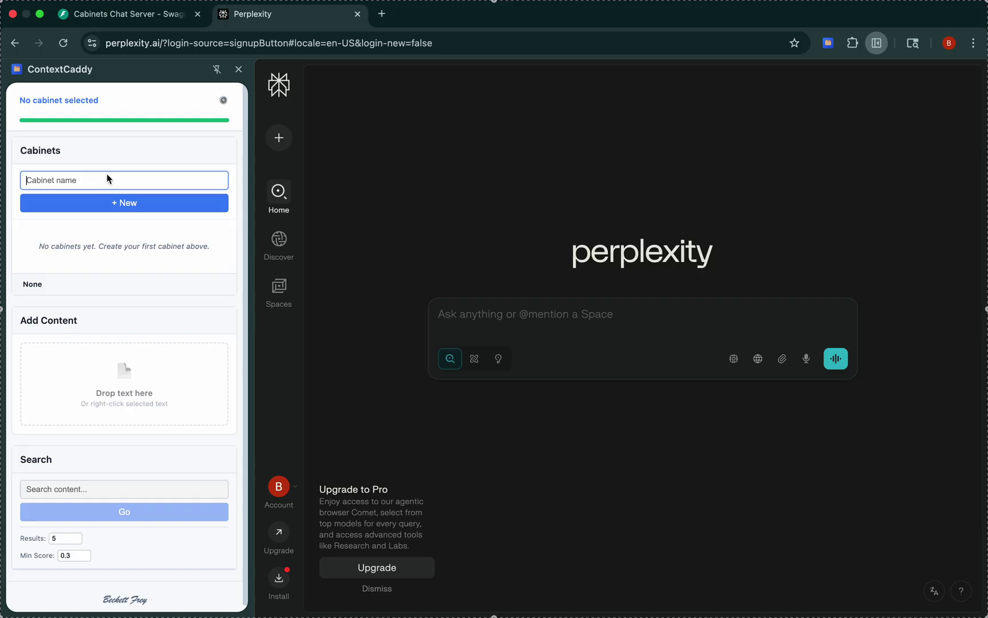
{"action": "type", "text": "animals"}
{"action": "left_click", "coordinate": [105, 206]}
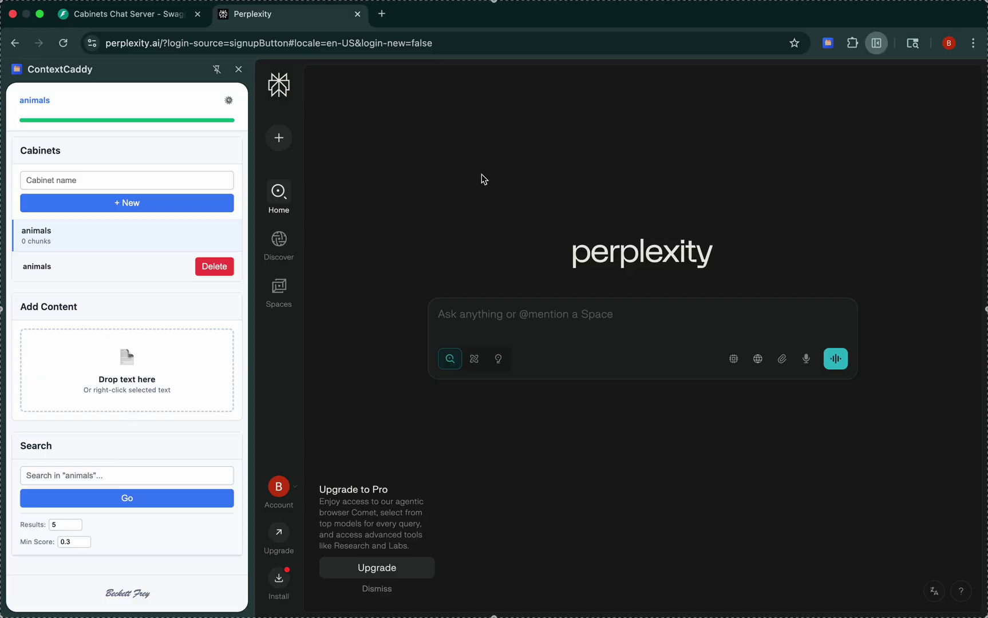
- Ask Perplexity "give me a quoted fact about whals"
{"action": "left_click", "coordinate": [511, 324]}
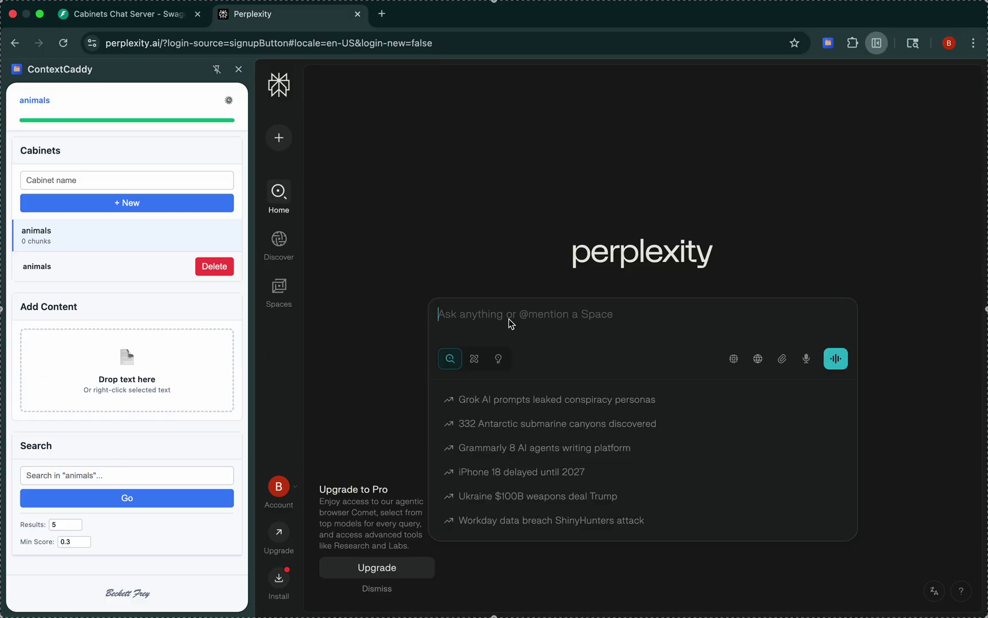
{"action": "type", "text": "giv"}
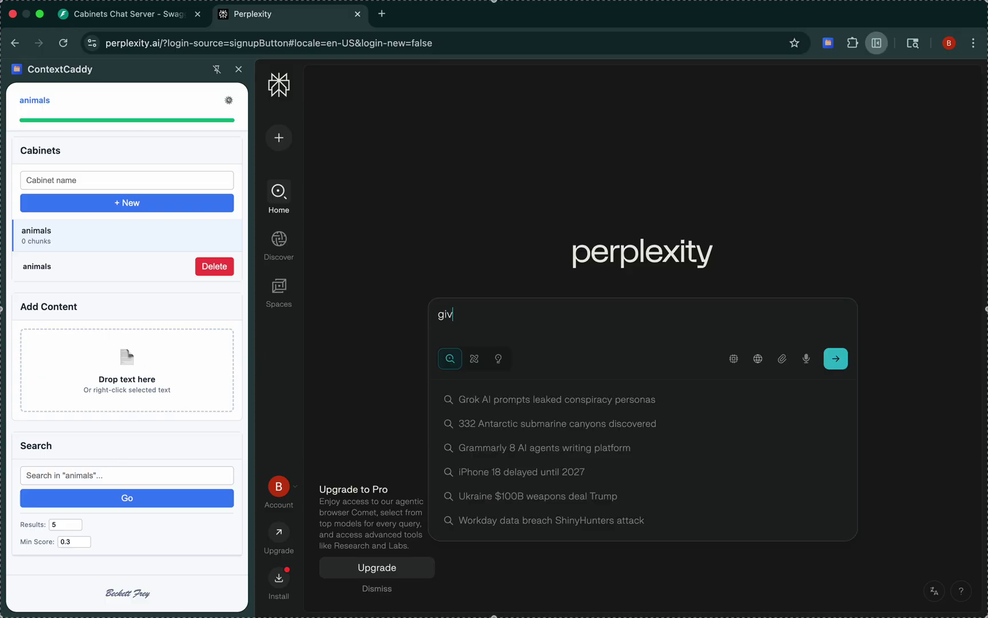
{"action": "type", "text": "e me a quot"}
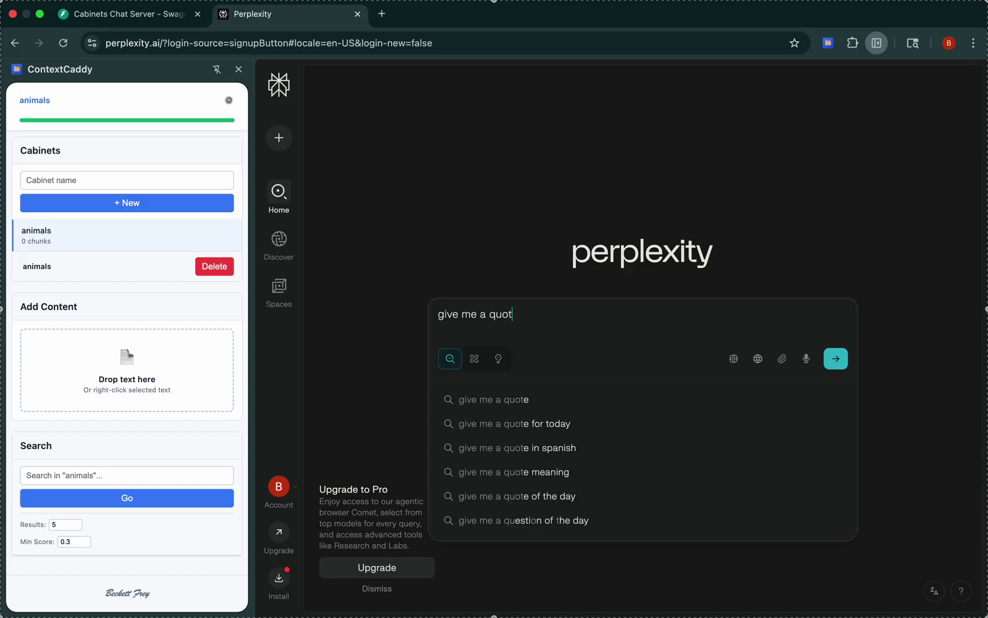
{"action": "type", "text": "ed fact about "}
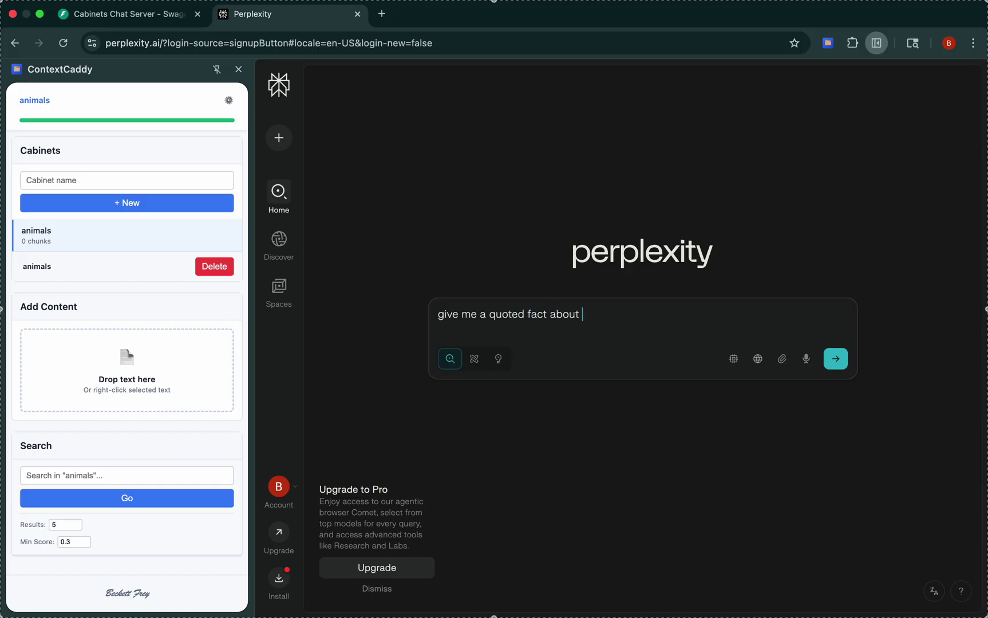
{"action": "type", "text": "whals"}
{"action": "key", "text": "Return"}
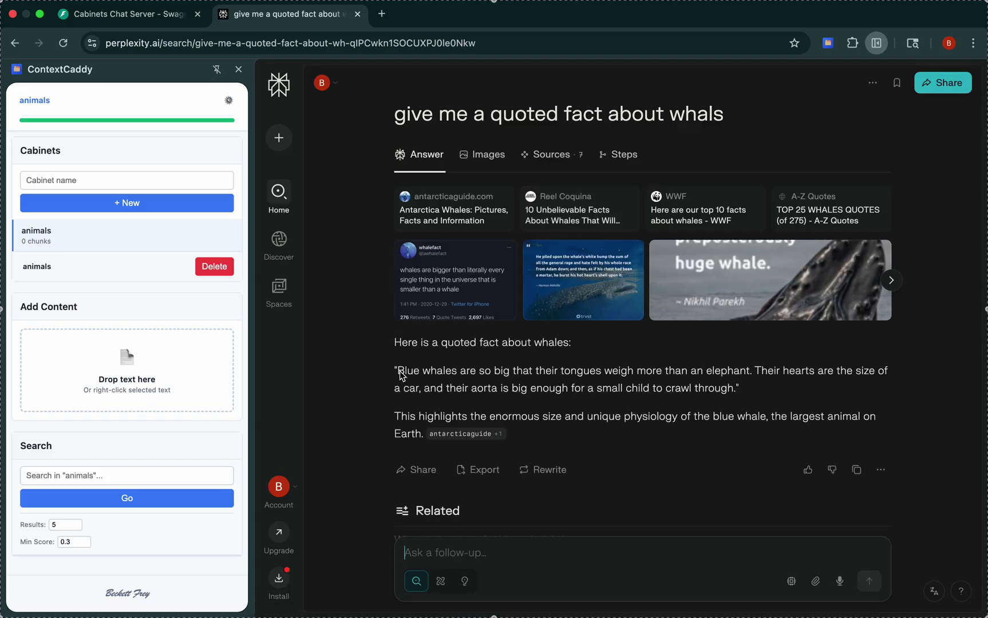
- Add the quoted blue whale fact from the answer to the animals cabinet
{"action": "left_click_drag", "start_coordinate": [399, 376], "coordinate": [736, 393]}
{"action": "right_click", "coordinate": [696, 392]}
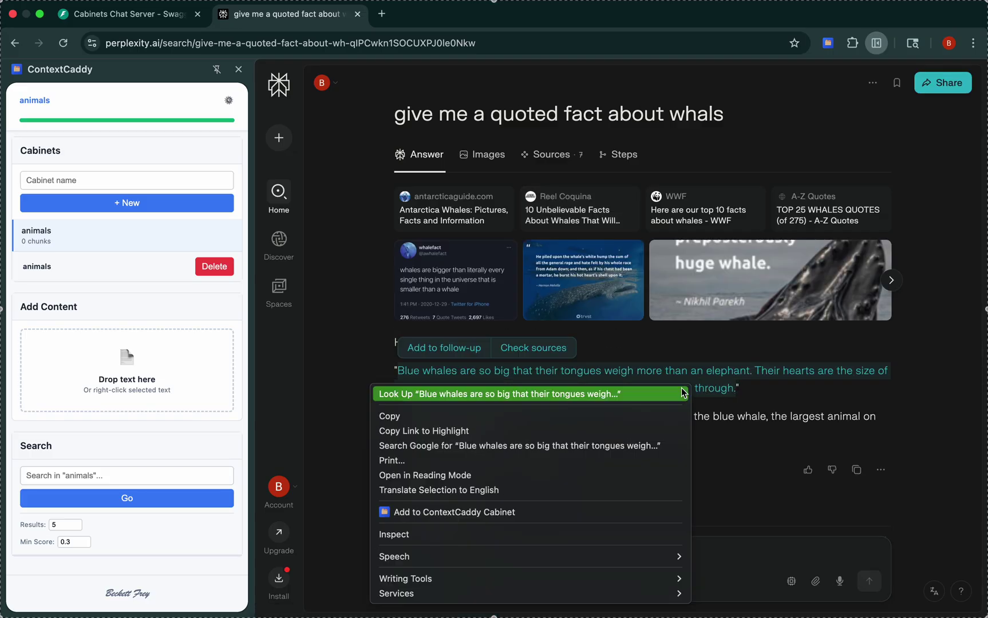
{"action": "left_click", "coordinate": [473, 513]}
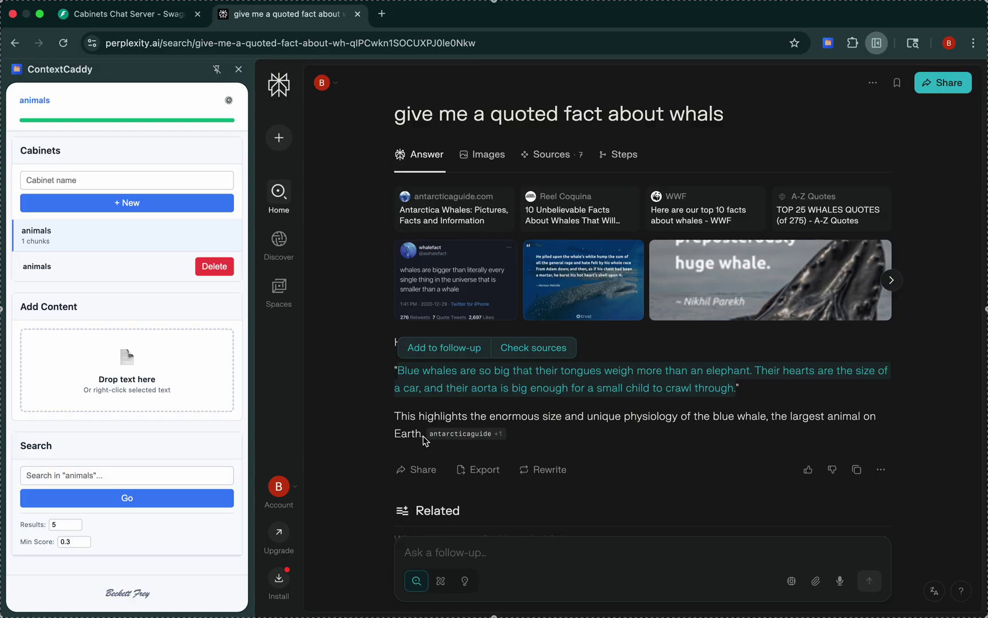
- Ask Perplexity the follow-up "find a quote about eagles"
{"action": "left_click", "coordinate": [440, 555]}
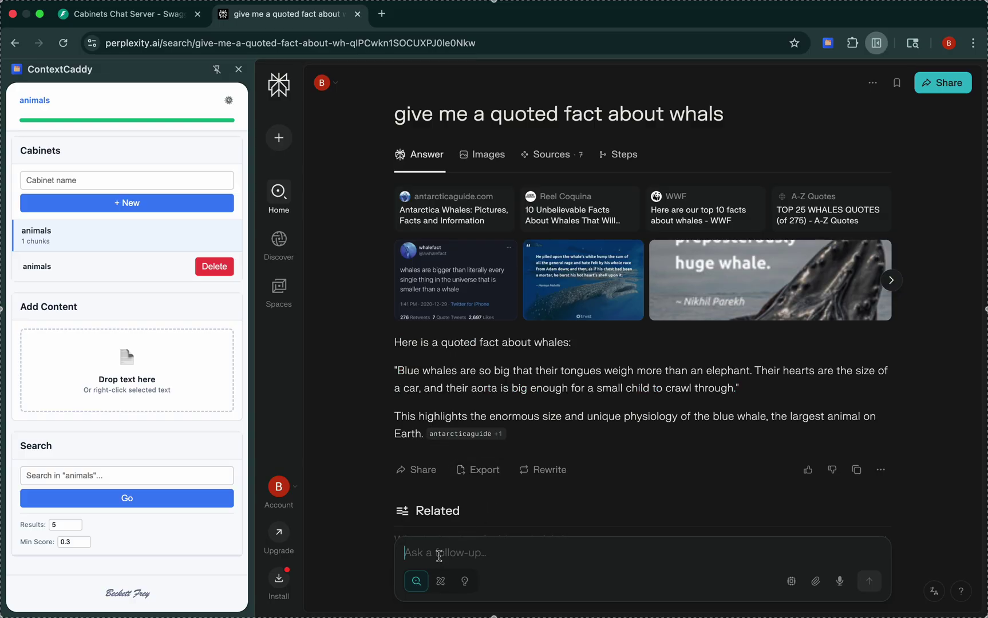
{"action": "type", "text": "finda"}
{"action": "key", "text": "BackSpace"}
{"action": "type", "text": "a quote about eagles"}
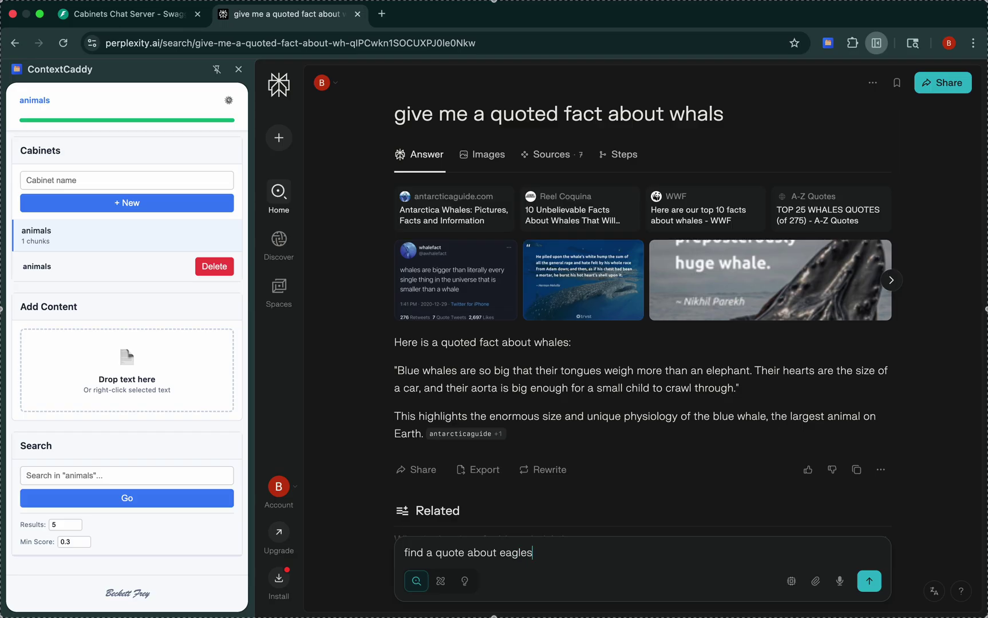
{"action": "key", "text": "Return"}
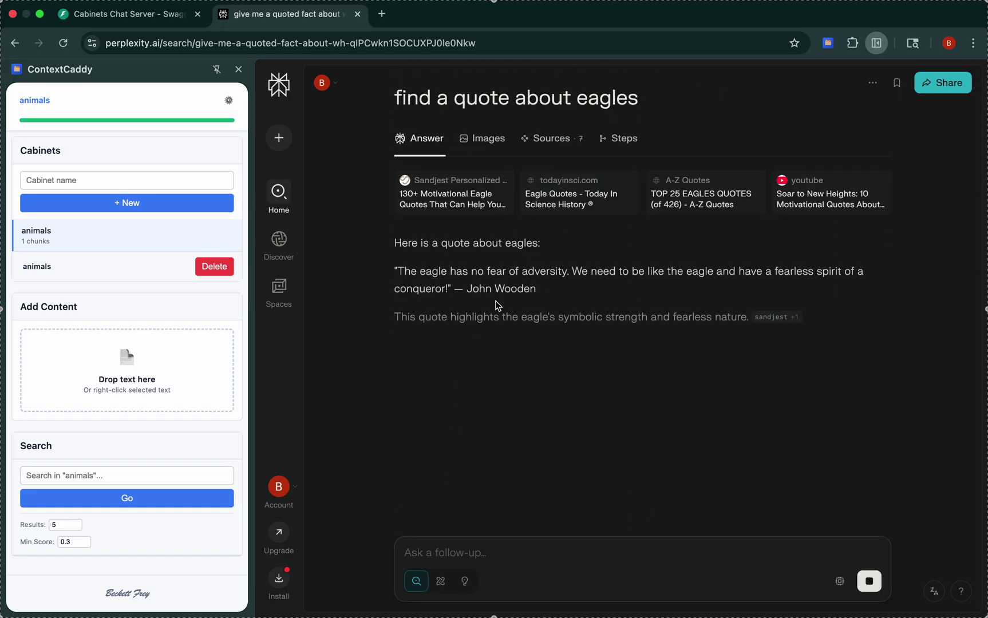
- Add the eagle quote with its attribution to the animals cabinet and dismiss the Look Up popup
{"action": "mouse_move", "coordinate": [538, 291]}
{"action": "left_mouse_down"}
{"action": "mouse_move", "coordinate": [397, 269]}
{"action": "mouse_move", "coordinate": [547, 294]}
{"action": "left_mouse_up"}
{"action": "key", "text": "ctrl+super+d"}
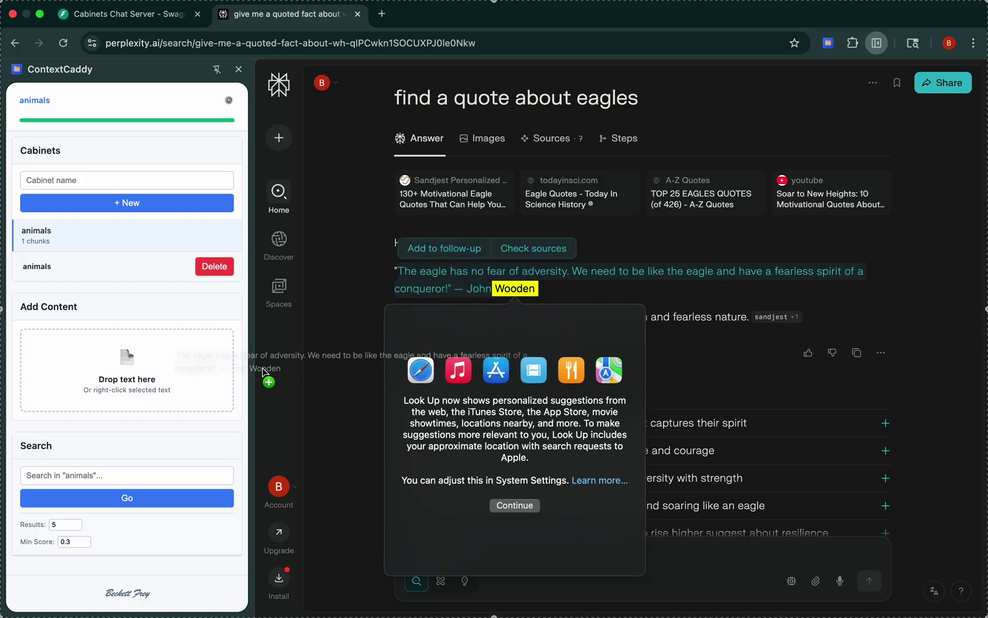
{"action": "left_click_drag", "start_coordinate": [160, 382], "coordinate": [160, 382]}
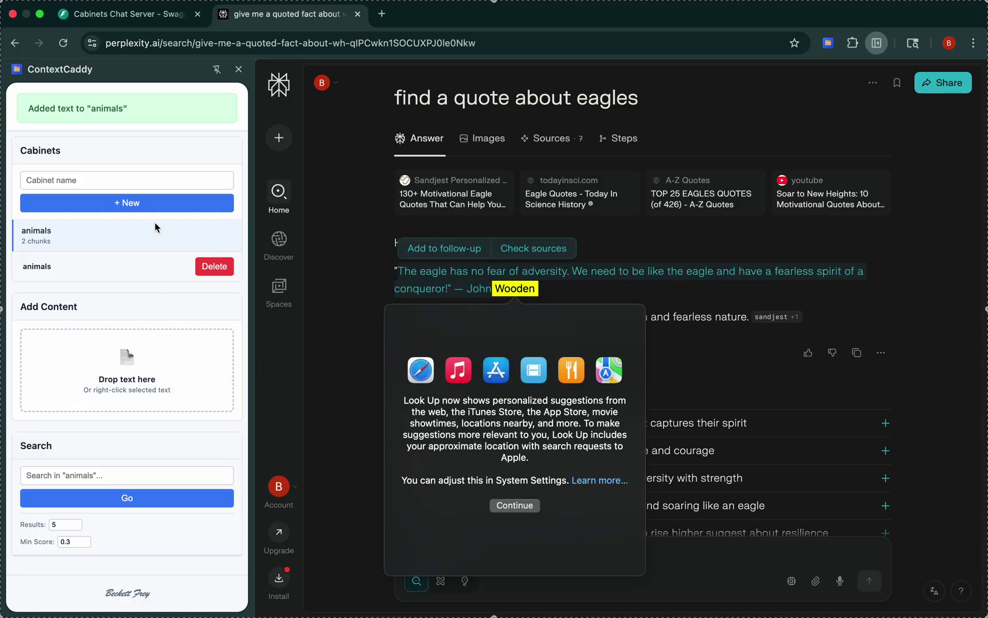
{"action": "left_click", "coordinate": [631, 257]}
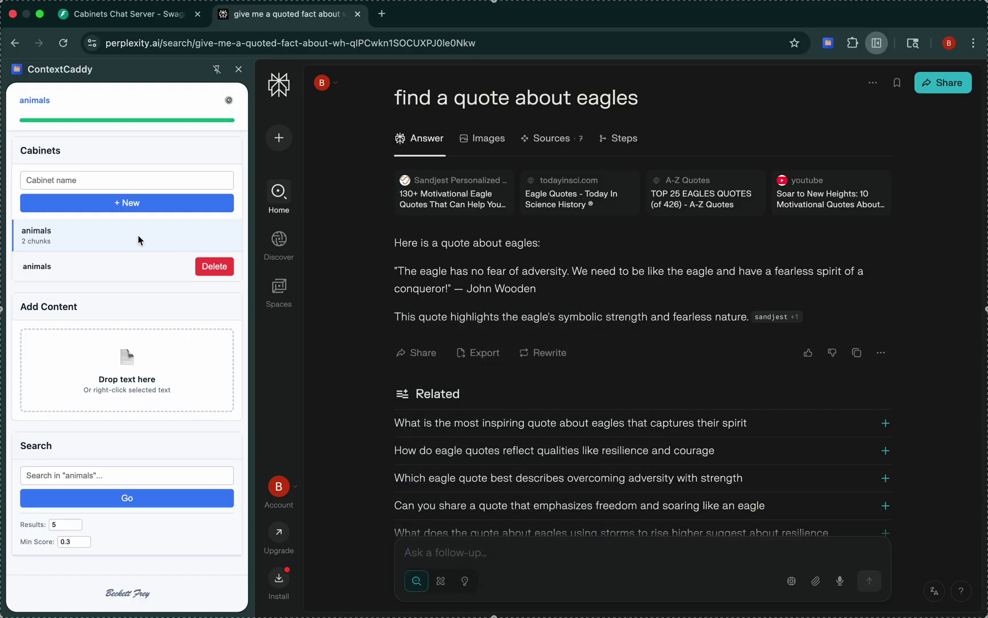
- Create a second ContextCaddy cabinet named foods
{"action": "left_click", "coordinate": [131, 186]}
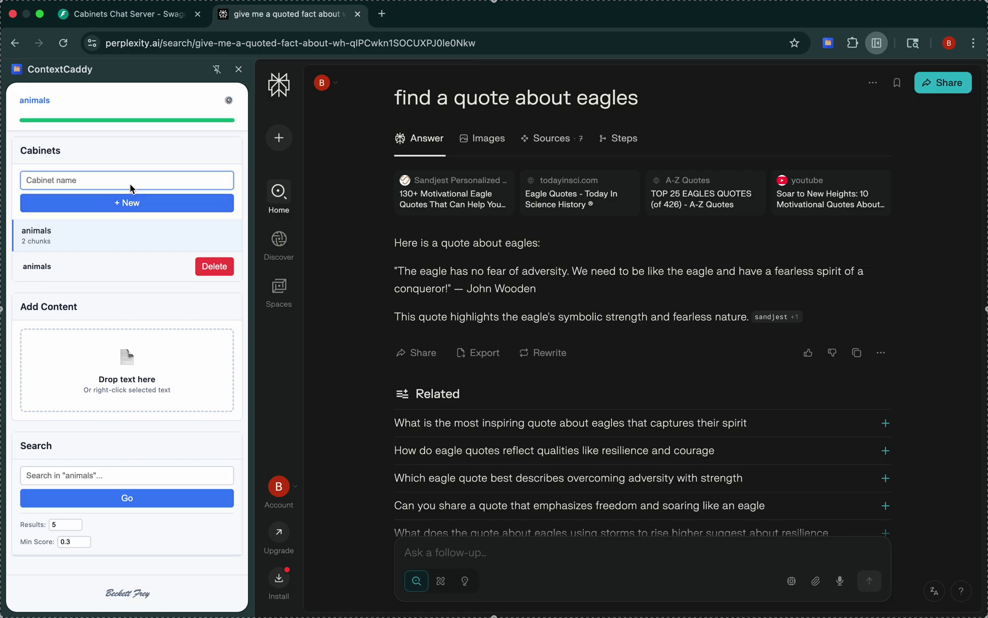
{"action": "type", "text": "favorite"}
{"action": "key", "text": "BackSpace"}
{"action": "key", "text": "BackSpace"}
{"action": "key", "text": "BackSpace"}
{"action": "key", "text": "BackSpace"}
{"action": "key", "text": "BackSpace"}
{"action": "key", "text": "BackSpace"}
{"action": "key", "text": "BackSpace"}
{"action": "key", "text": "BackSpace"}
{"action": "key", "text": "BackSpace"}
{"action": "type", "text": "foods"}
{"action": "left_click", "coordinate": [124, 203]}
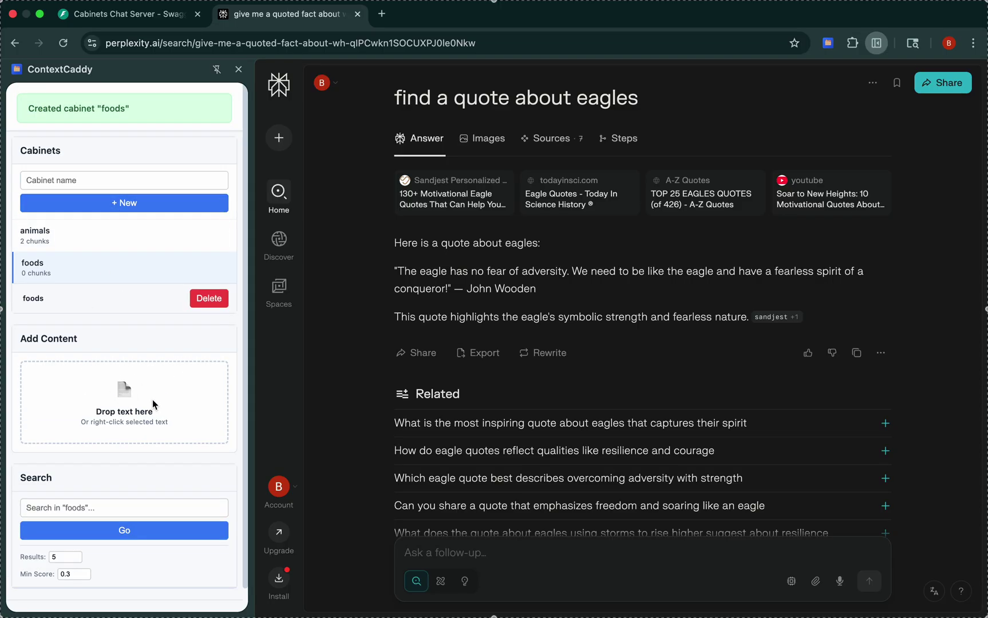
- Ask Perplexity the follow-up "describe a mcdonalds bigmac"
{"action": "left_click", "coordinate": [474, 554]}
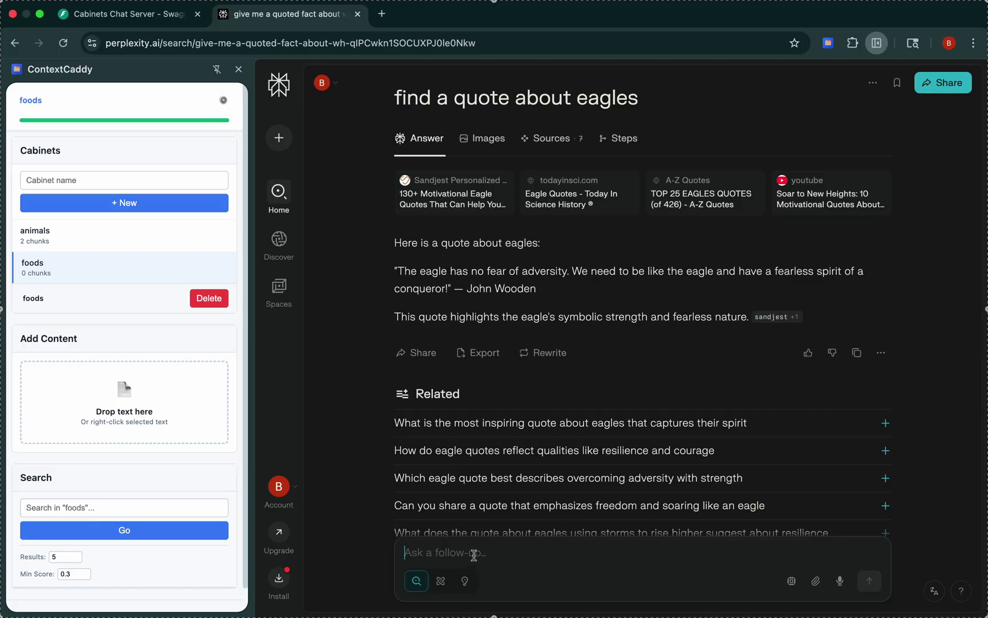
{"action": "type", "text": "de"}
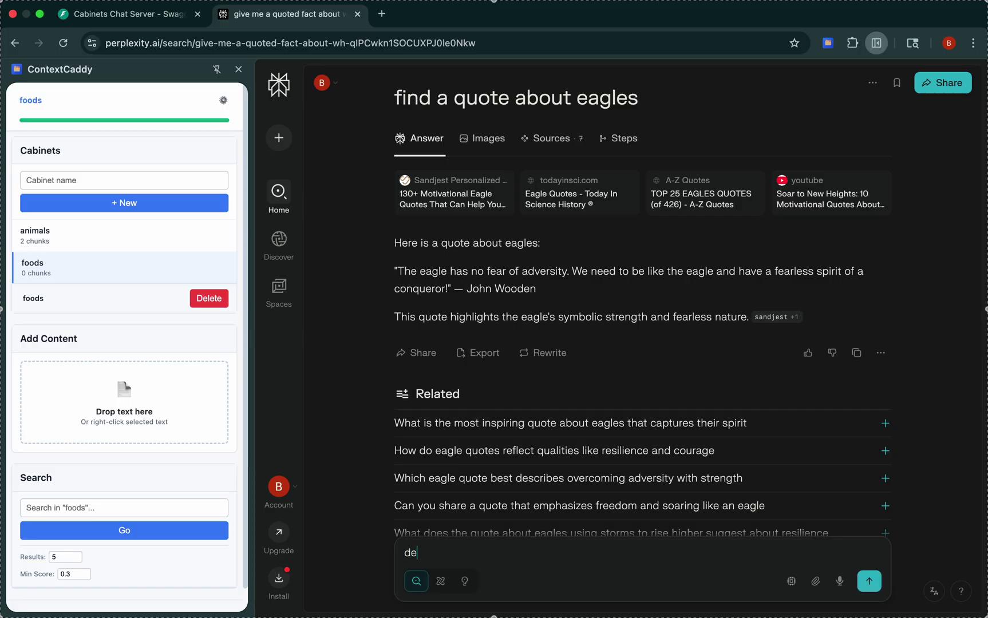
{"action": "type", "text": "scribe a mcdonalds bi"}
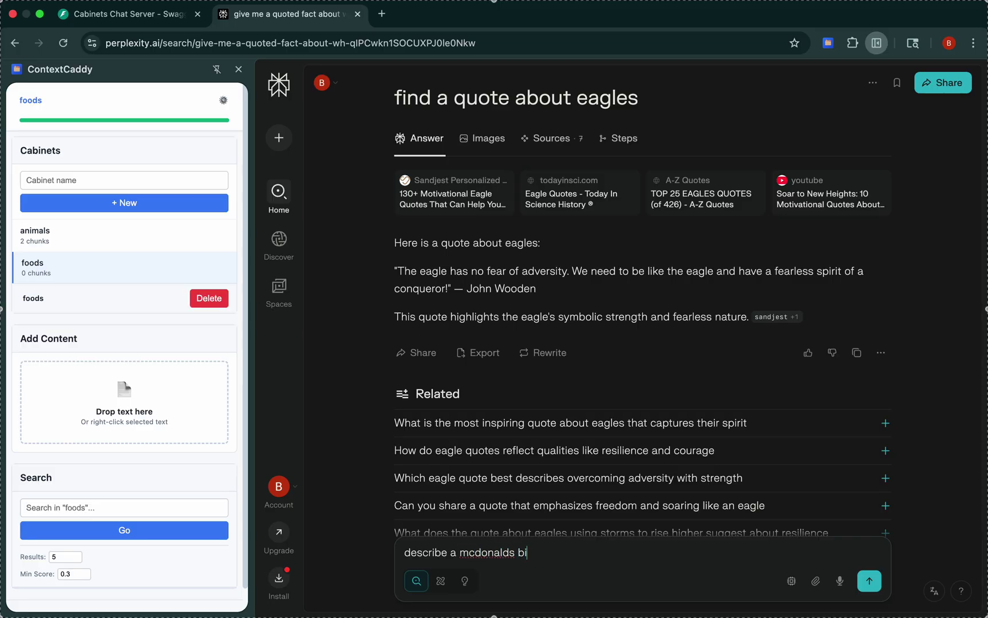
{"action": "type", "text": "gmac"}
{"action": "key", "text": "Return"}
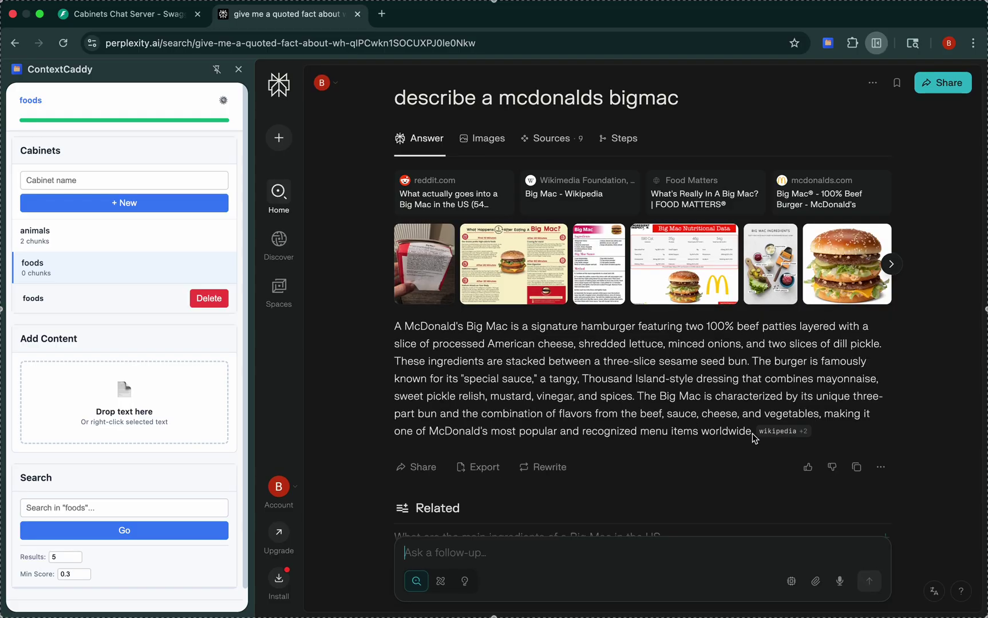
- Add the whole Big Mac description paragraph to the foods cabinet
{"action": "left_click_drag", "start_coordinate": [753, 433], "coordinate": [375, 331]}
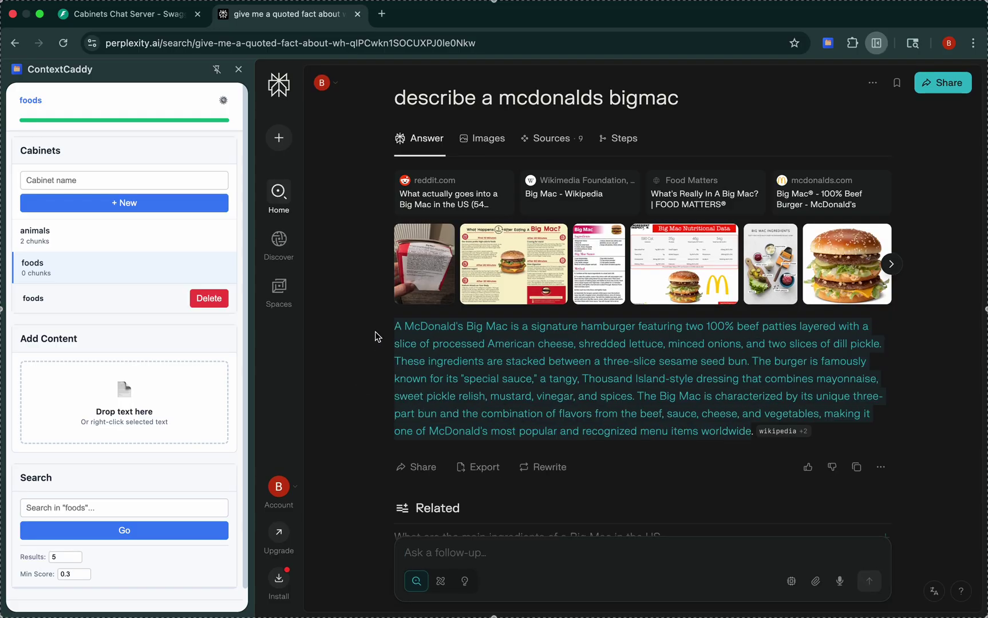
{"action": "right_click", "coordinate": [464, 379]}
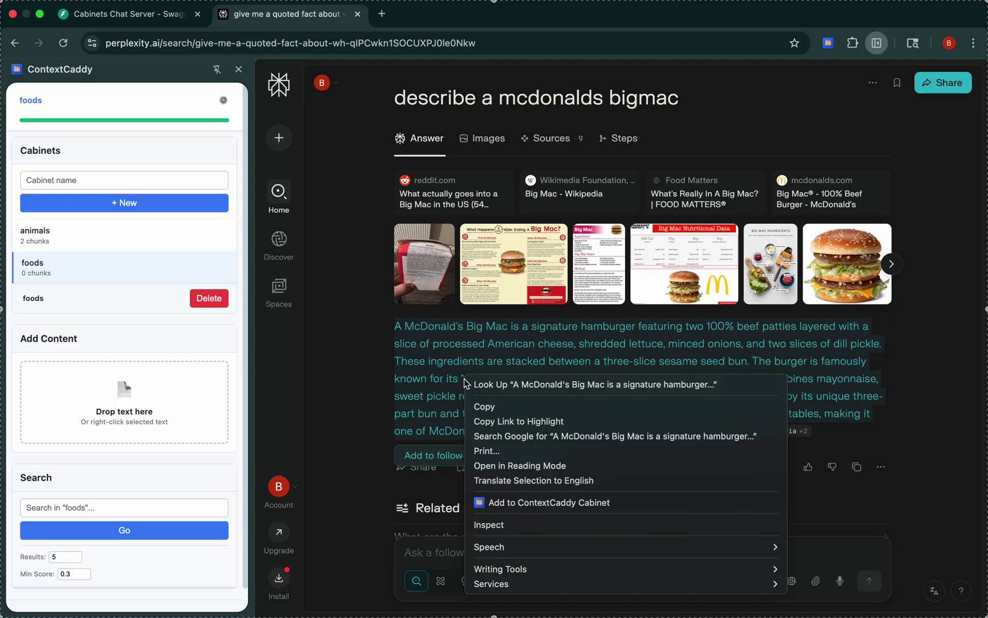
{"action": "left_click", "coordinate": [490, 508]}
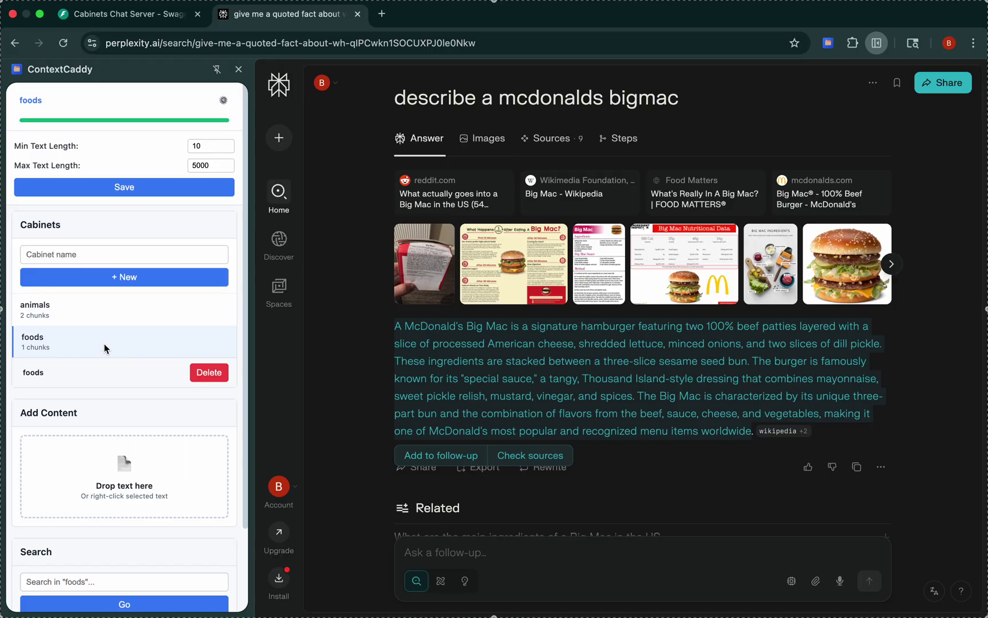
- Ask Perplexity the follow-up "find a description of apples"
{"action": "left_click", "coordinate": [450, 551]}
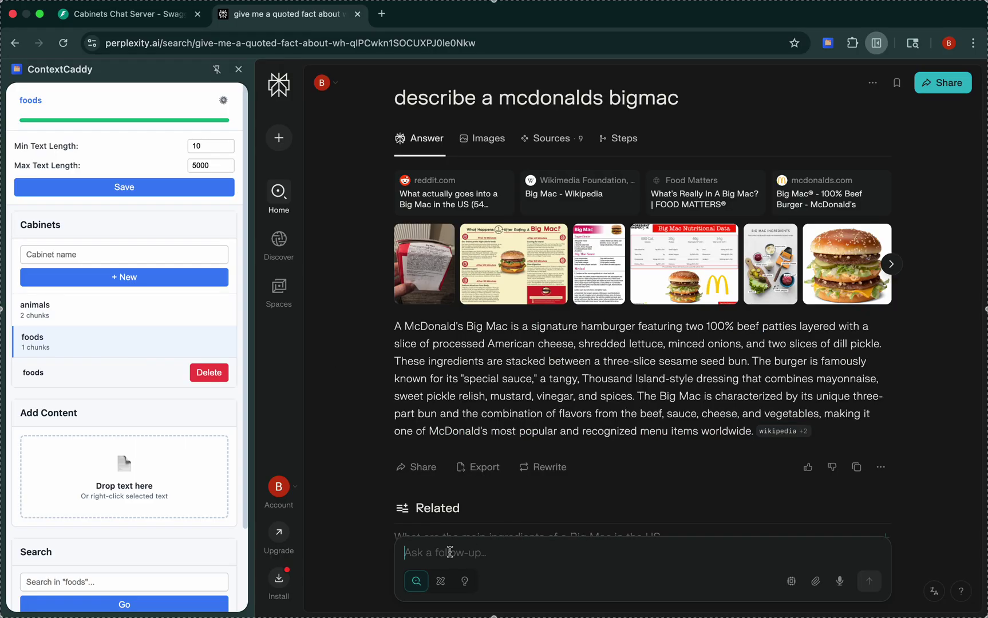
{"action": "type", "text": "fi"}
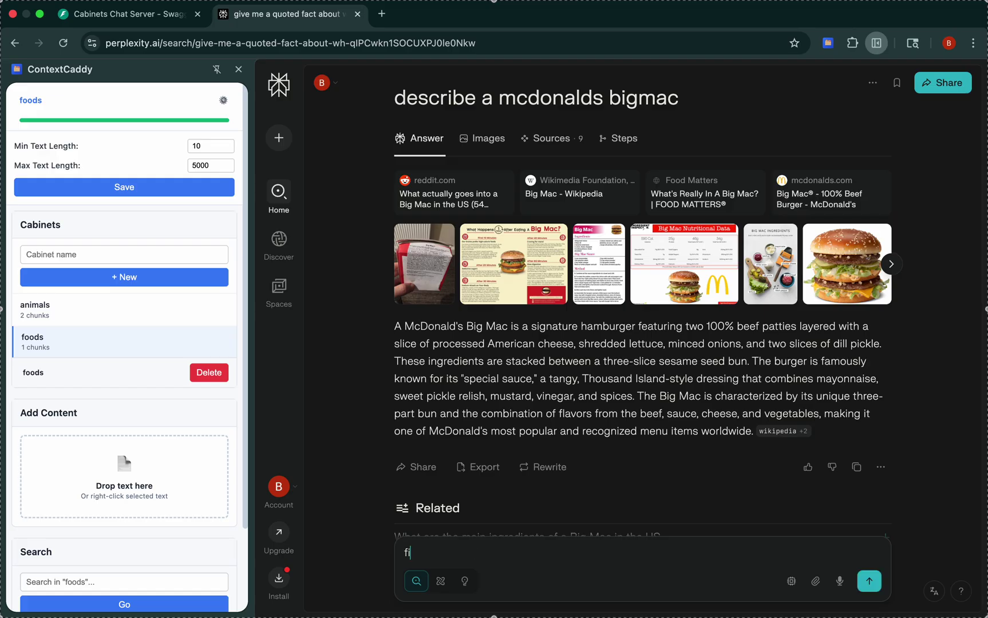
{"action": "type", "text": "nd a descri[pt"}
{"action": "key", "text": "BackSpace"}
{"action": "key", "text": "BackSpace"}
{"action": "key", "text": "BackSpace"}
{"action": "key", "text": "BackSpace"}
{"action": "type", "text": "iption of apples"}
{"action": "key", "text": "Return"}
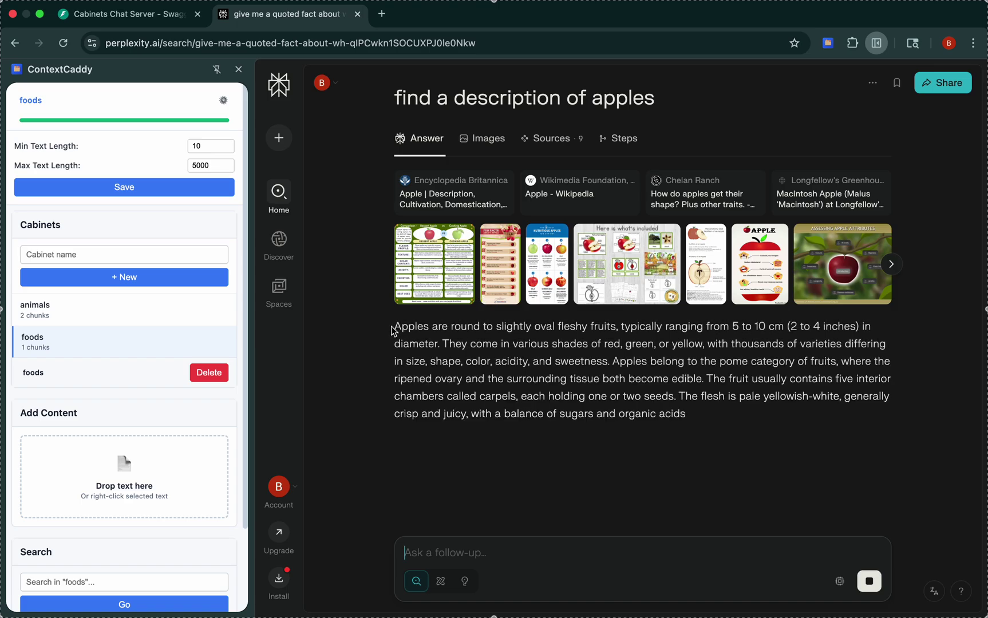
- Add the apple description, from its beginning through "They can be eaten fresh", to the foods cabinet
{"action": "left_click_drag", "start_coordinate": [482, 343], "coordinate": [534, 399]}
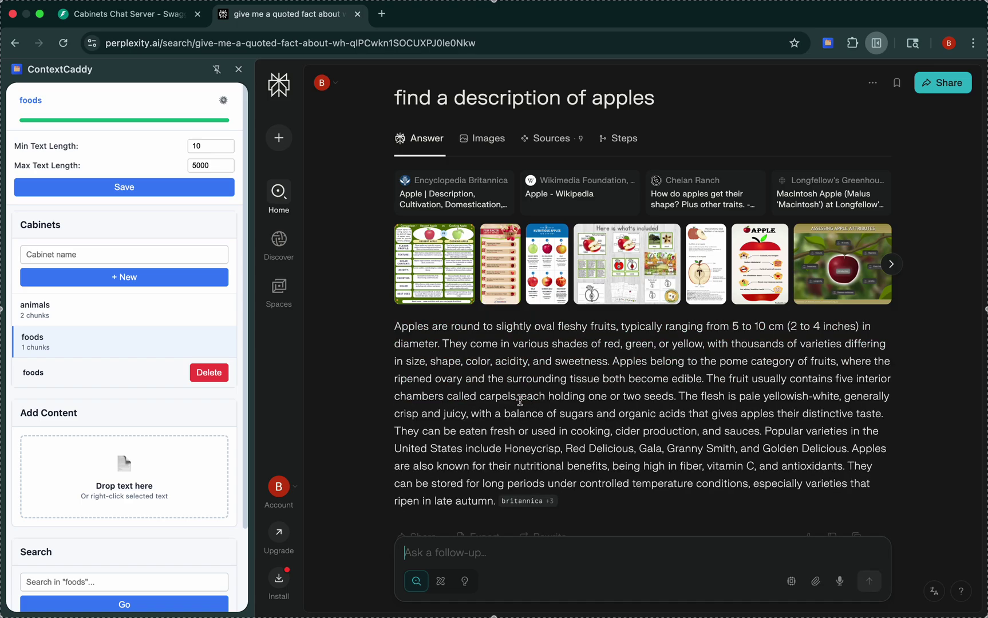
{"action": "left_click_drag", "start_coordinate": [395, 328], "coordinate": [516, 431]}
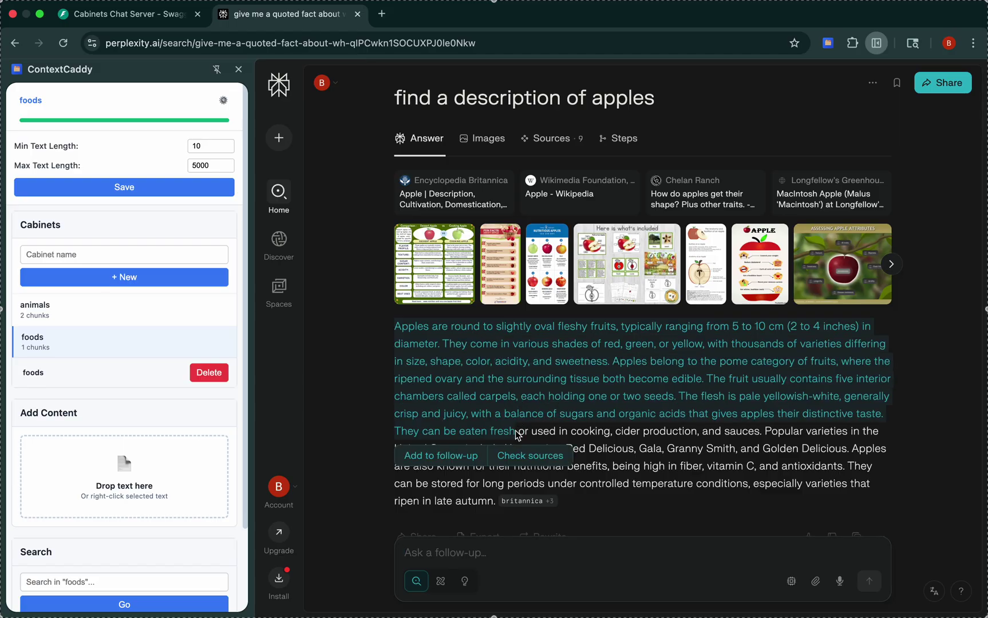
{"action": "left_click_drag", "start_coordinate": [505, 379], "coordinate": [161, 389]}
{"action": "left_click_drag", "start_coordinate": [119, 310], "coordinate": [117, 470]}
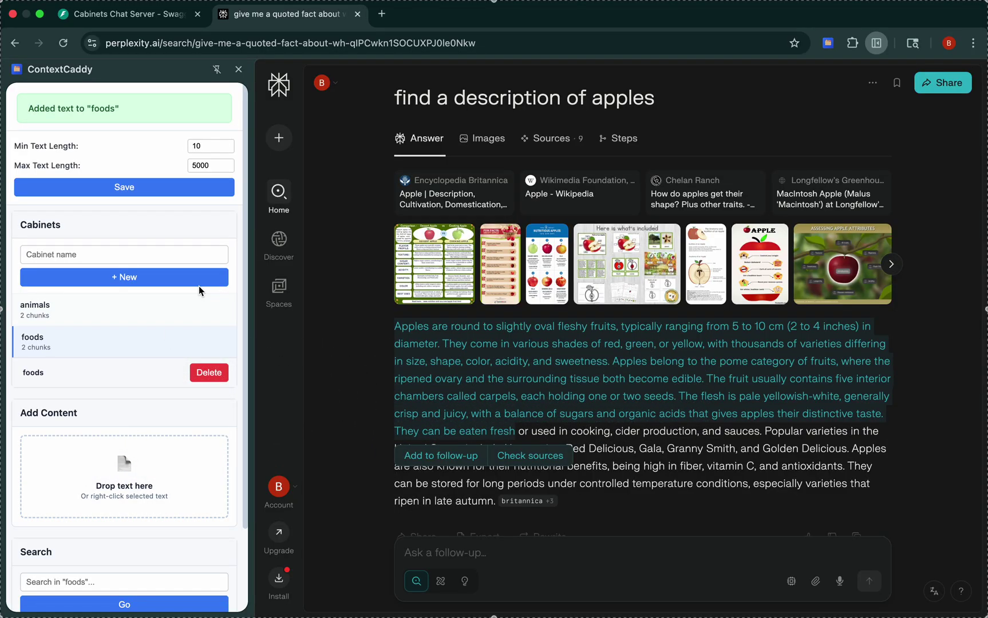
- Search the foods cabinet for "round red and delicious" and review the matching chunks
{"action": "scroll", "coordinate": [140, 377], "scroll_direction": "down", "scroll_amount": 2}
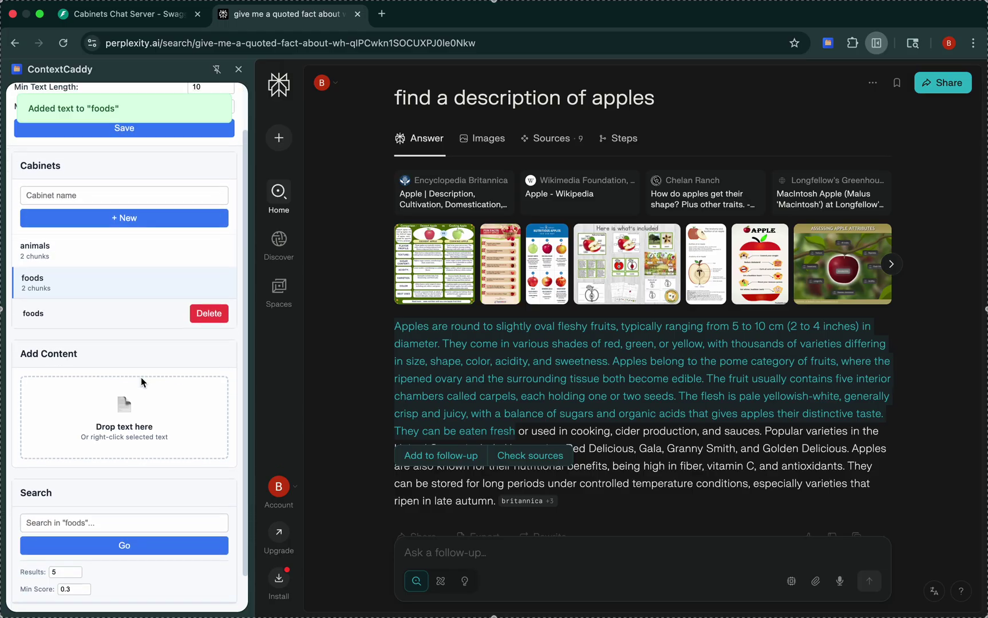
{"action": "scroll", "coordinate": [140, 377], "scroll_direction": "down", "scroll_amount": 2}
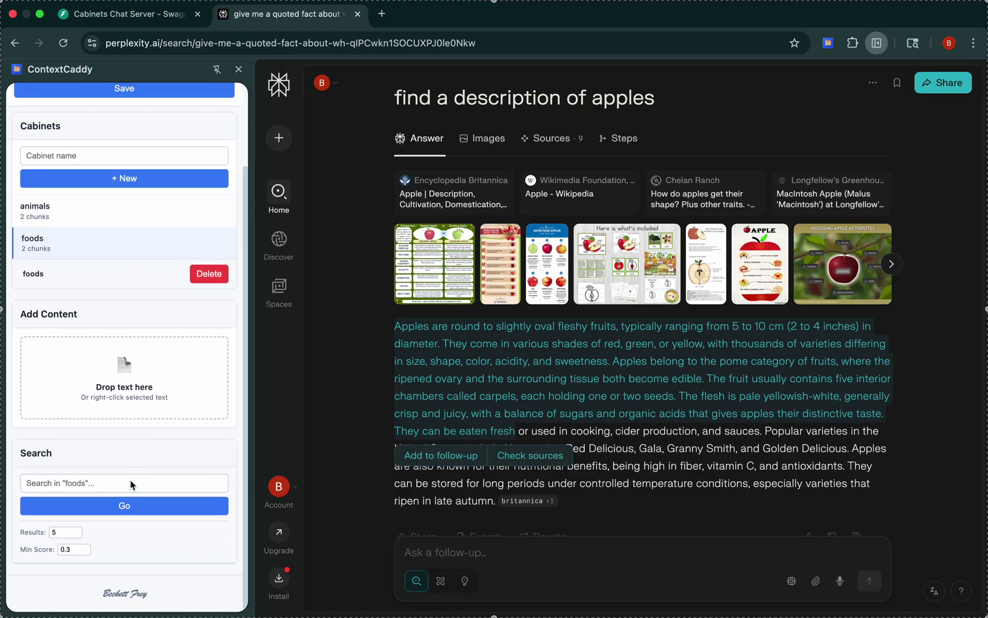
{"action": "left_click", "coordinate": [125, 483]}
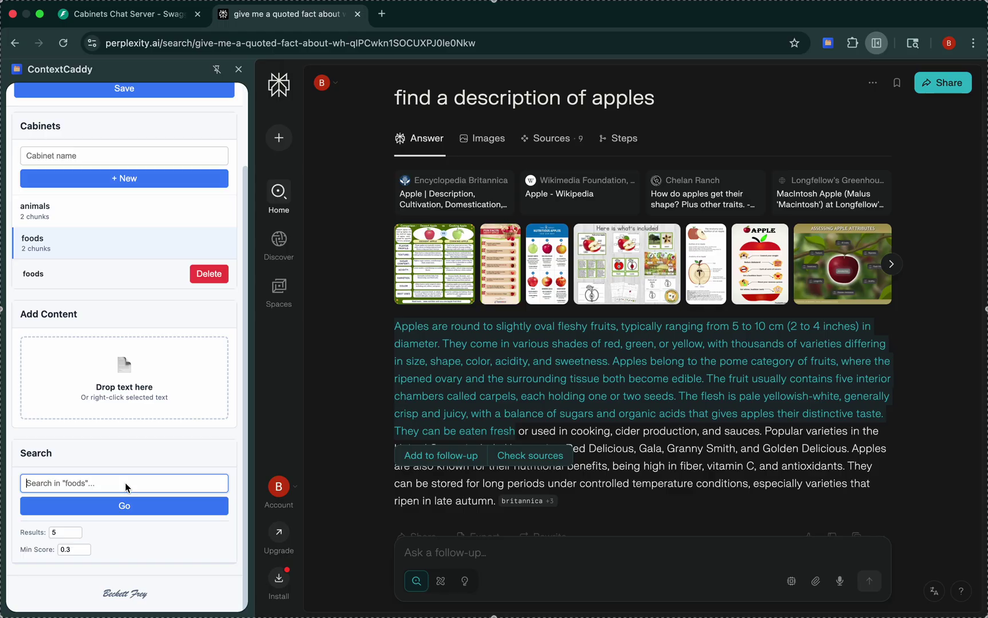
{"action": "type", "text": "round"}
{"action": "left_click_drag", "start_coordinate": [68, 487], "coordinate": [18, 488]}
{"action": "left_click", "coordinate": [113, 484]}
{"action": "double_click", "coordinate": [114, 484]}
{"action": "type", "text": "round red and delicious"}
{"action": "left_click", "coordinate": [103, 505]}
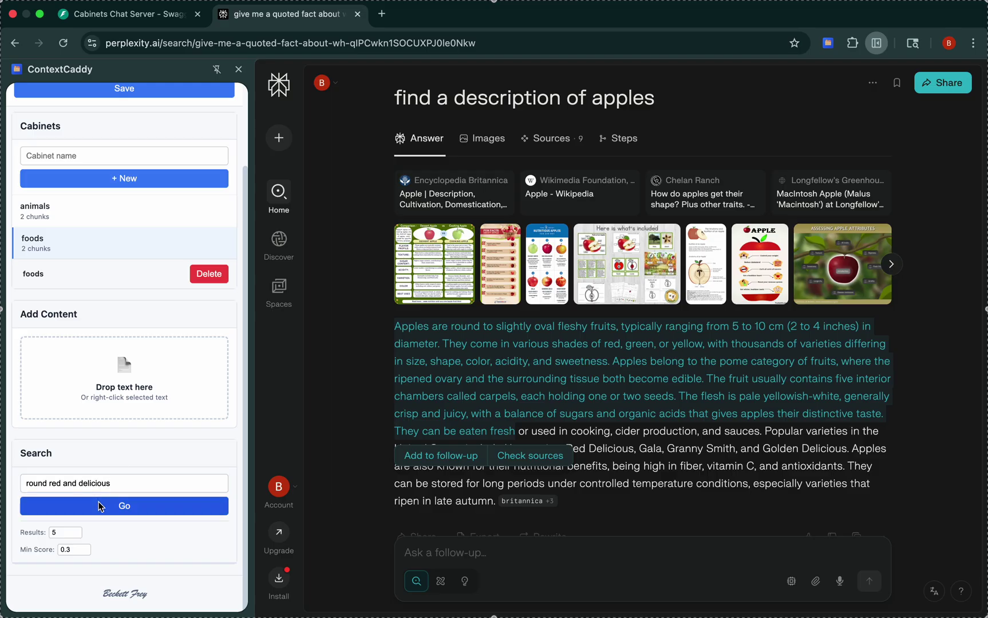
{"action": "scroll", "coordinate": [127, 438], "scroll_direction": "down", "scroll_amount": 1}
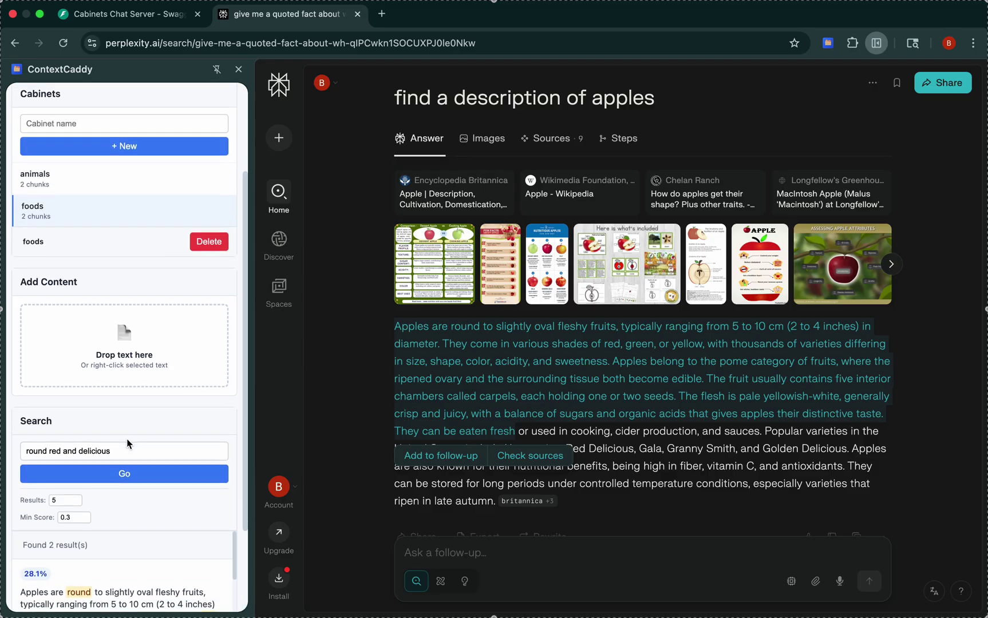
{"action": "scroll", "coordinate": [126, 450], "scroll_direction": "down", "scroll_amount": 1}
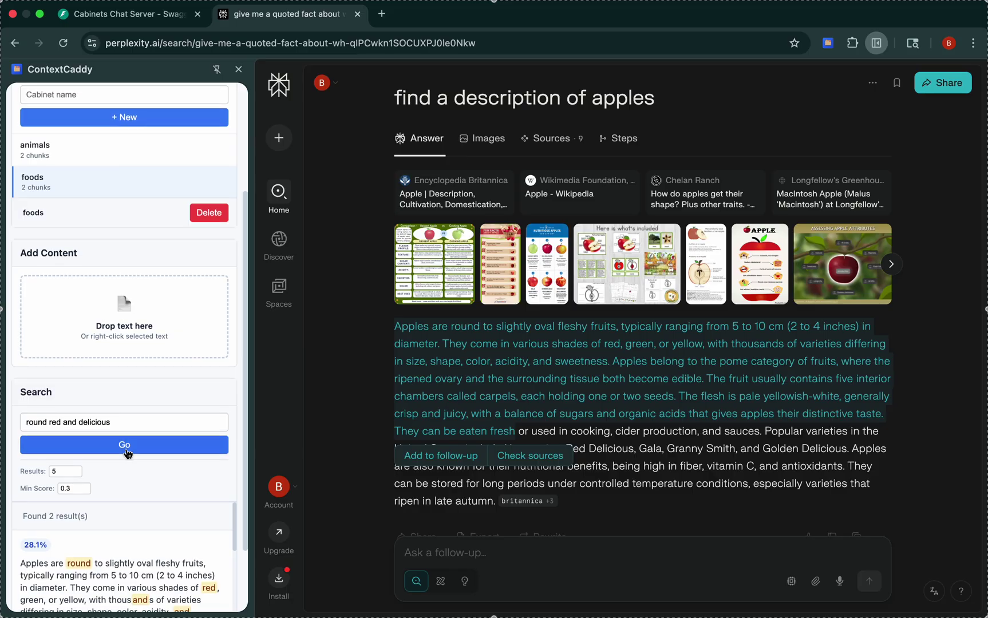
{"action": "scroll", "coordinate": [138, 493], "scroll_direction": "down", "scroll_amount": 1}
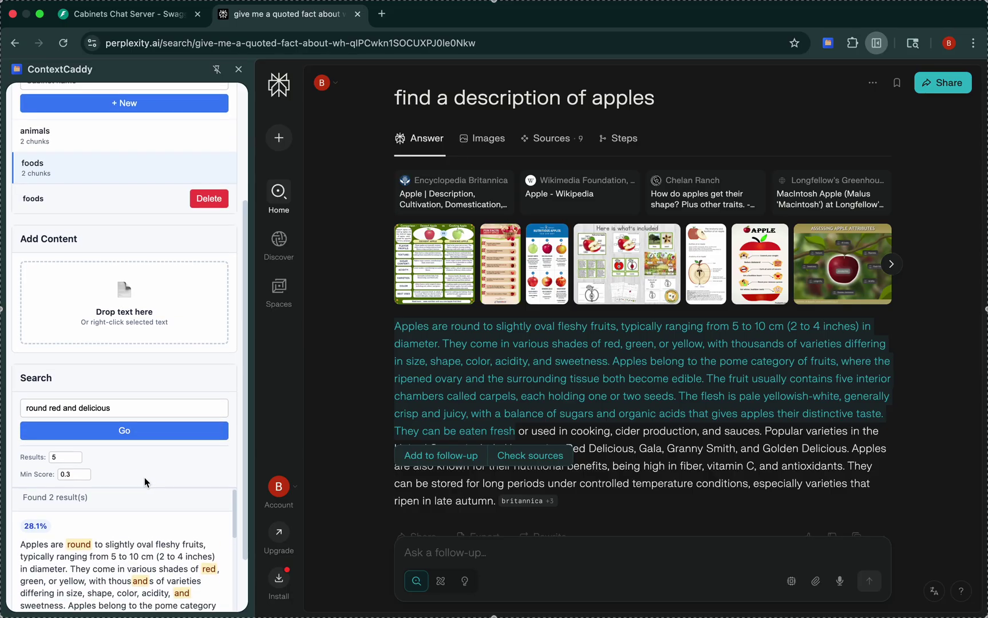
- Examine each chunk returned by the foods cabinet search, including its relevance score, highlighted words and source
{"action": "scroll", "coordinate": [153, 439], "scroll_direction": "down", "scroll_amount": 3}
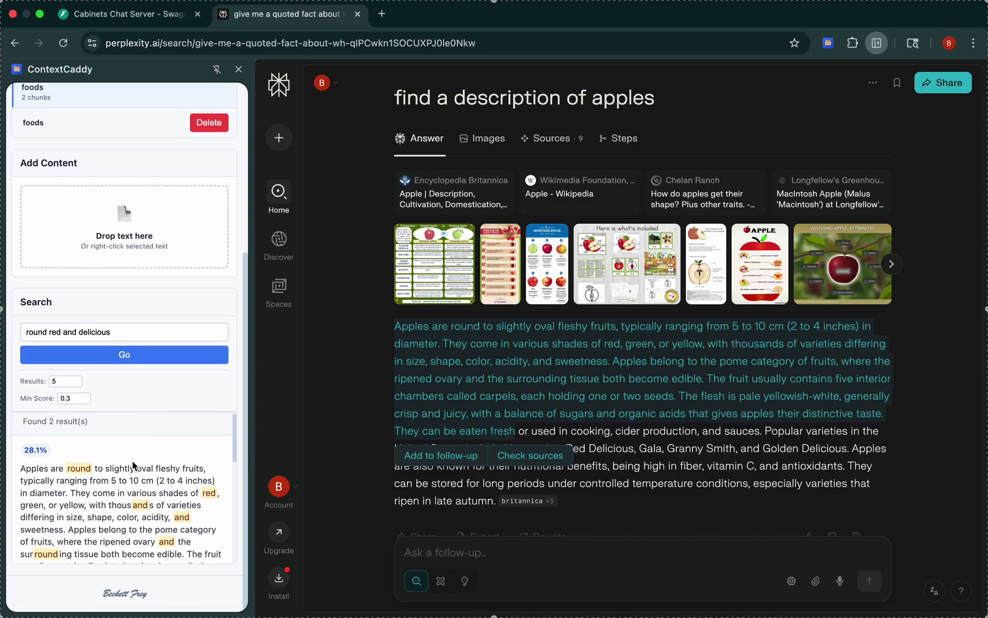
{"action": "scroll", "coordinate": [66, 478], "scroll_direction": "up", "scroll_amount": 2}
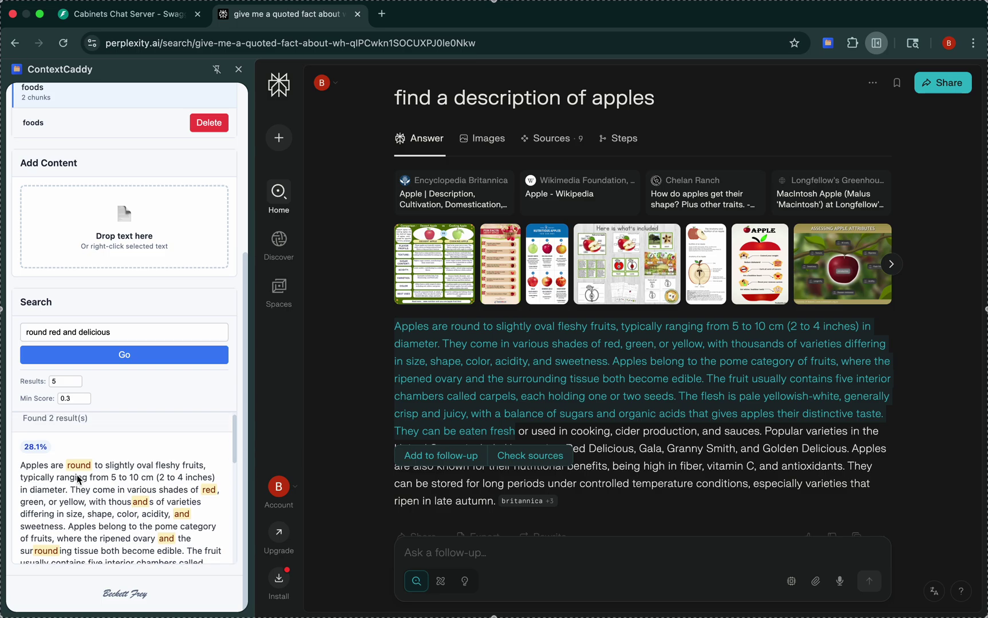
{"action": "scroll", "coordinate": [63, 481], "scroll_direction": "down", "scroll_amount": 5}
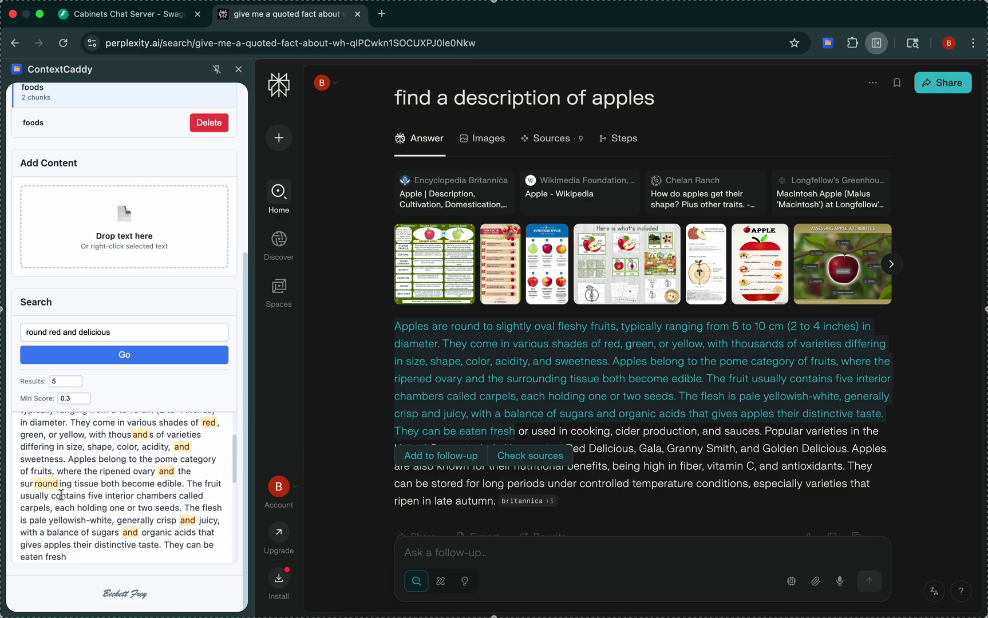
{"action": "scroll", "coordinate": [62, 494], "scroll_direction": "down", "scroll_amount": 3}
{"action": "scroll", "coordinate": [61, 494], "scroll_direction": "up", "scroll_amount": 6}
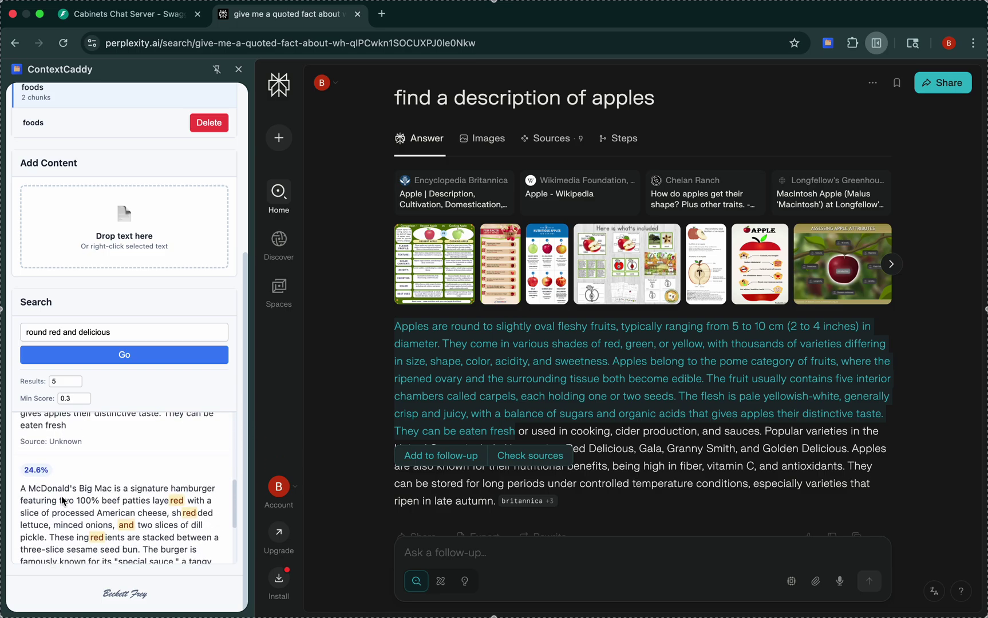
{"action": "scroll", "coordinate": [61, 495], "scroll_direction": "down", "scroll_amount": 5}
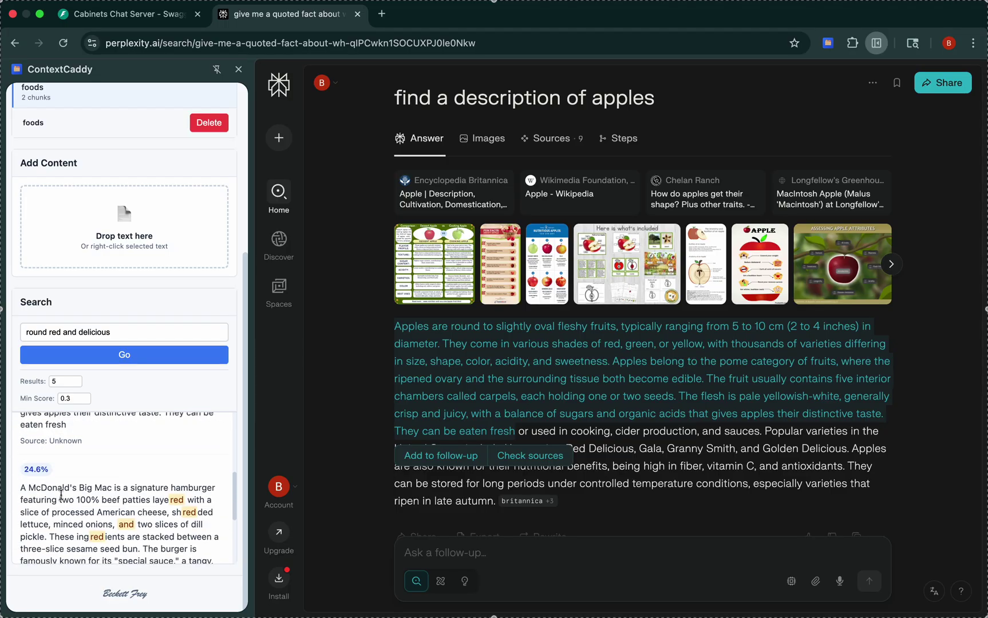
{"action": "scroll", "coordinate": [63, 498], "scroll_direction": "up", "scroll_amount": 8}
{"action": "scroll", "coordinate": [63, 500], "scroll_direction": "down", "scroll_amount": 6}
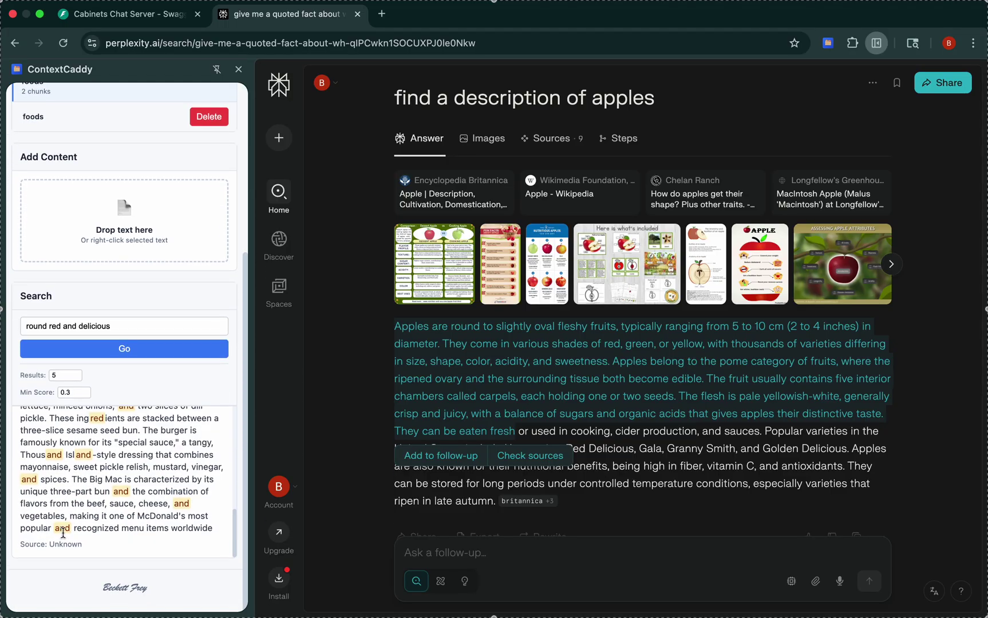
{"action": "scroll", "coordinate": [104, 458], "scroll_direction": "up", "scroll_amount": 3}
{"action": "scroll", "coordinate": [103, 458], "scroll_direction": "up", "scroll_amount": 2}
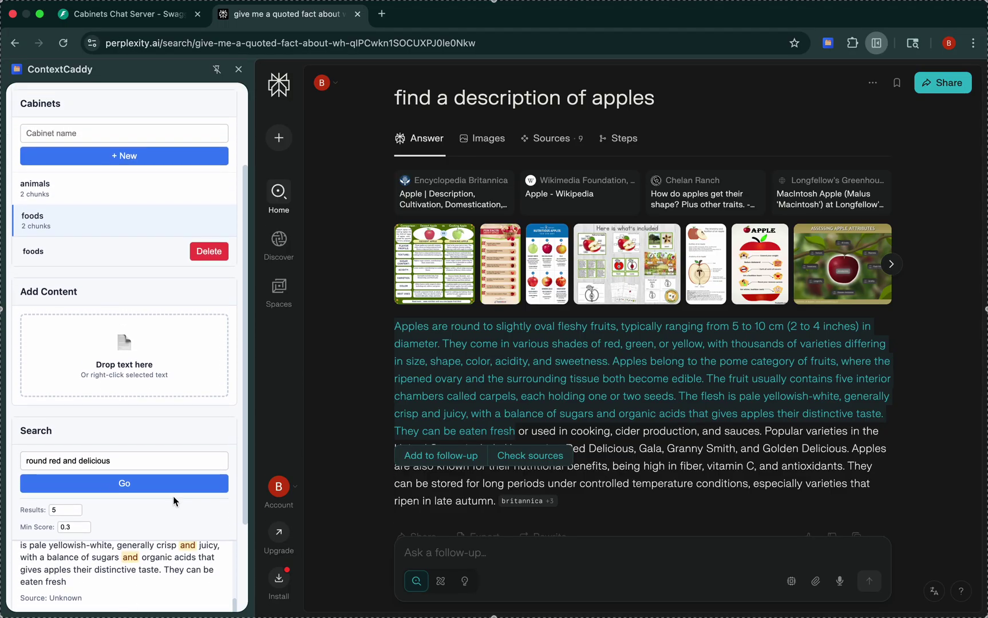
{"action": "scroll", "coordinate": [175, 502], "scroll_direction": "down", "scroll_amount": 5}
{"action": "scroll", "coordinate": [176, 461], "scroll_direction": "up", "scroll_amount": 5}
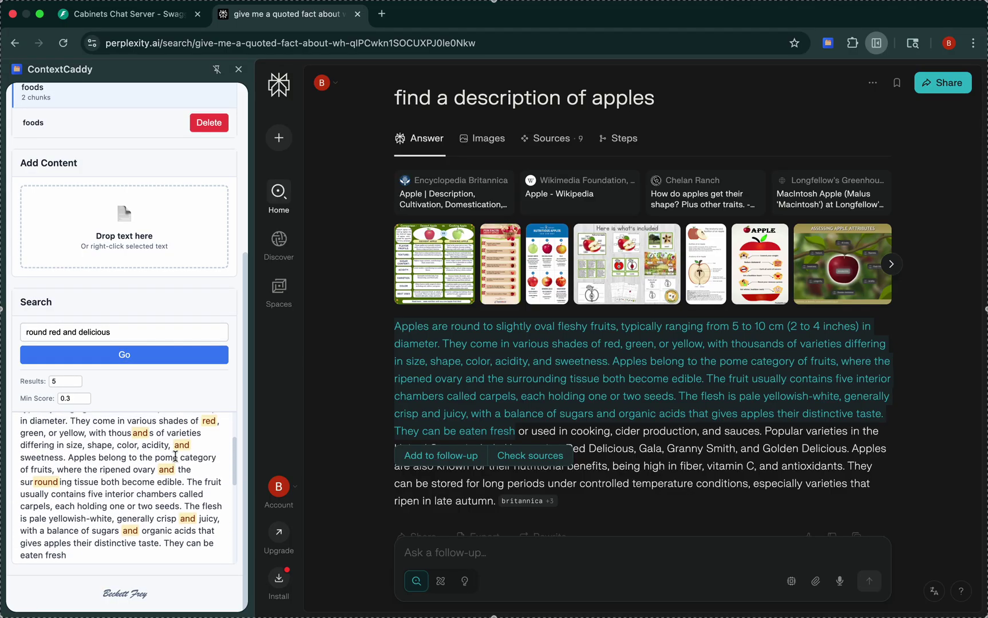
{"action": "scroll", "coordinate": [176, 462], "scroll_direction": "up", "scroll_amount": 1}
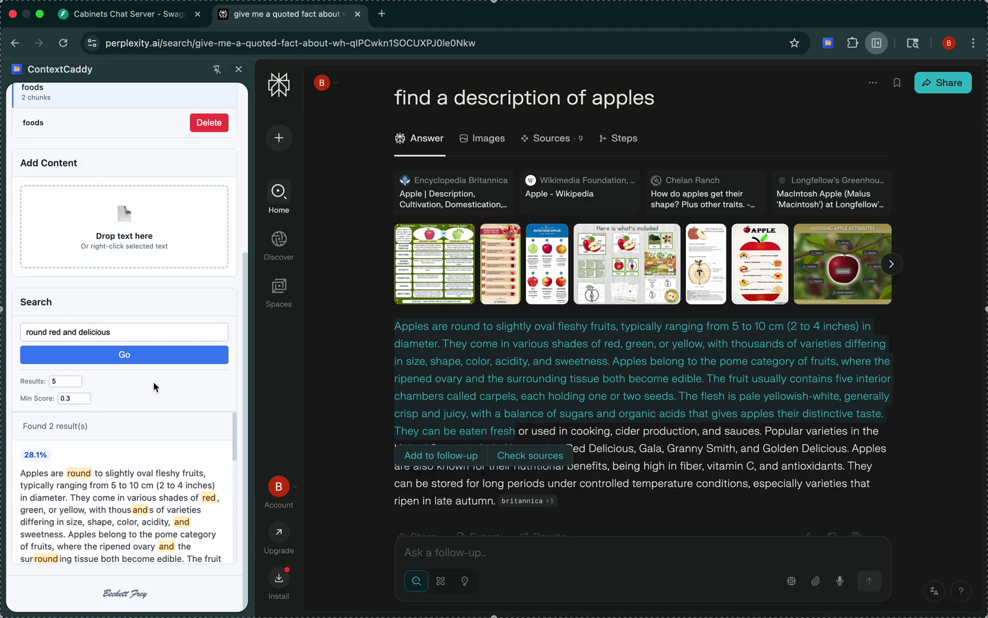
{"action": "scroll", "coordinate": [153, 388], "scroll_direction": "up", "scroll_amount": 1}
{"action": "scroll", "coordinate": [154, 388], "scroll_direction": "up", "scroll_amount": 1}
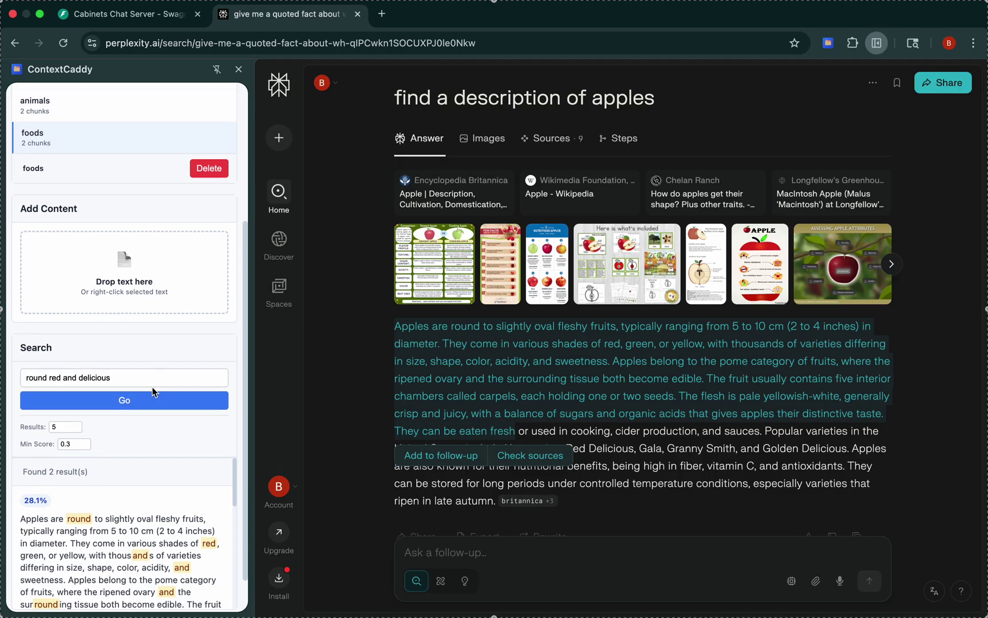
{"action": "scroll", "coordinate": [166, 355], "scroll_direction": "up", "scroll_amount": 2}
{"action": "scroll", "coordinate": [131, 492], "scroll_direction": "down", "scroll_amount": 5}
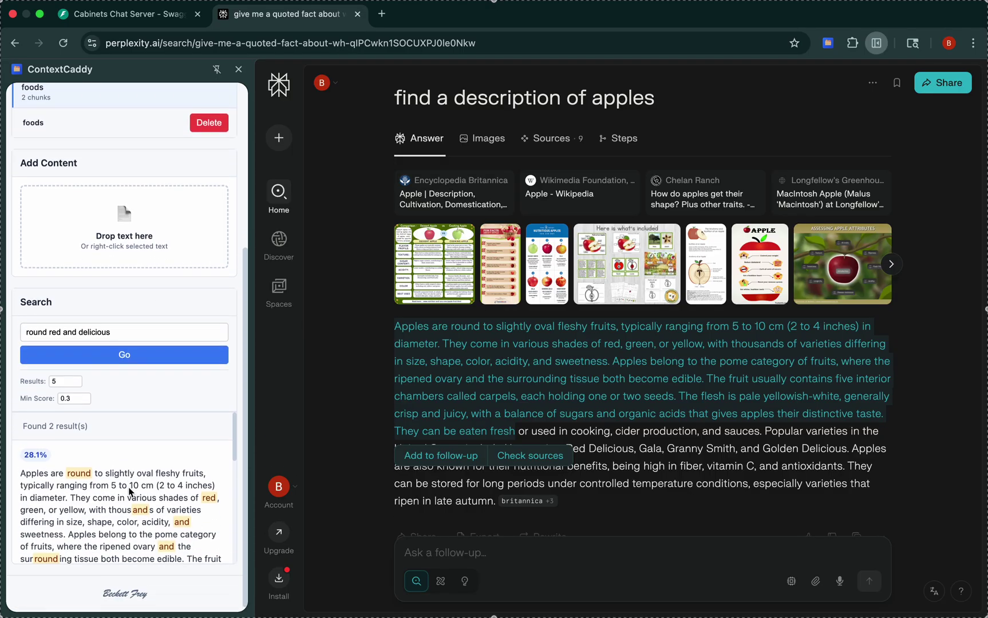
{"action": "scroll", "coordinate": [125, 503], "scroll_direction": "down", "scroll_amount": 4}
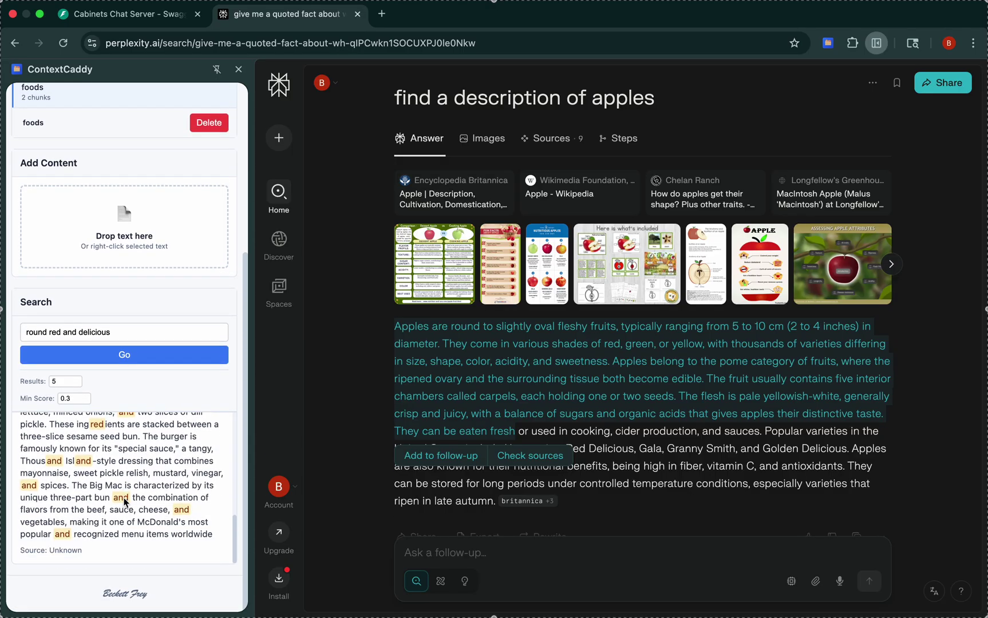
{"action": "scroll", "coordinate": [128, 478], "scroll_direction": "up", "scroll_amount": 5}
{"action": "scroll", "coordinate": [129, 478], "scroll_direction": "up", "scroll_amount": 3}
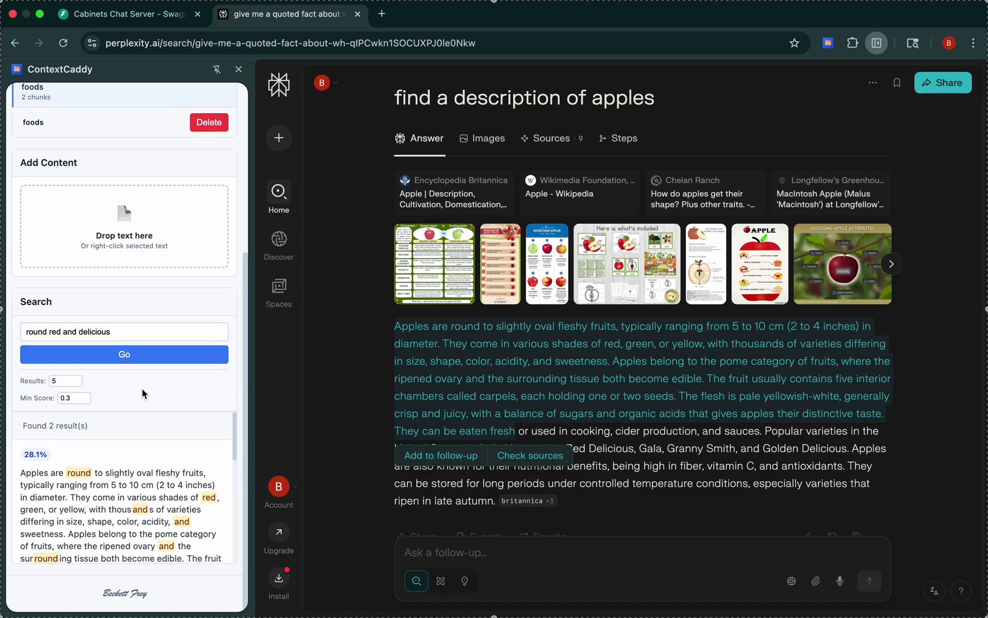
{"action": "scroll", "coordinate": [126, 441], "scroll_direction": "down", "scroll_amount": 2}
{"action": "scroll", "coordinate": [126, 445], "scroll_direction": "down", "scroll_amount": 8}
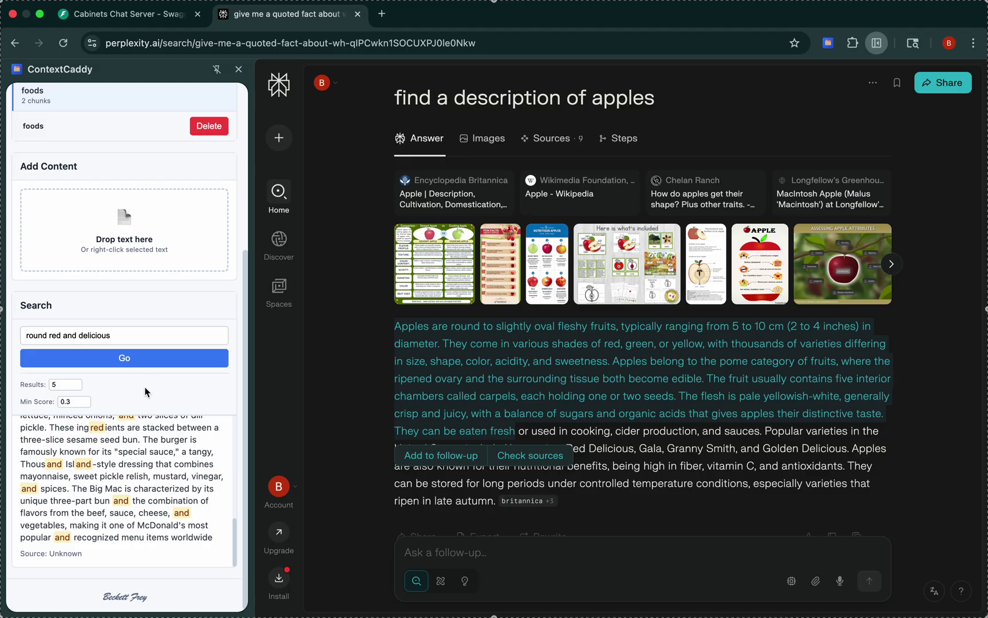
{"action": "scroll", "coordinate": [144, 404], "scroll_direction": "up", "scroll_amount": 5}
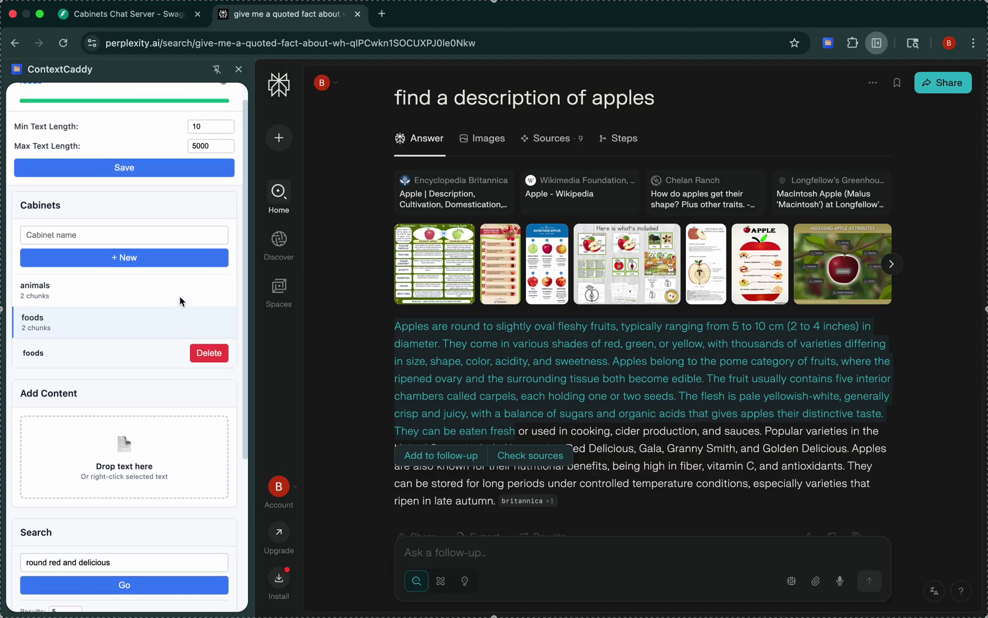
{"action": "scroll", "coordinate": [180, 301], "scroll_direction": "up", "scroll_amount": 1}
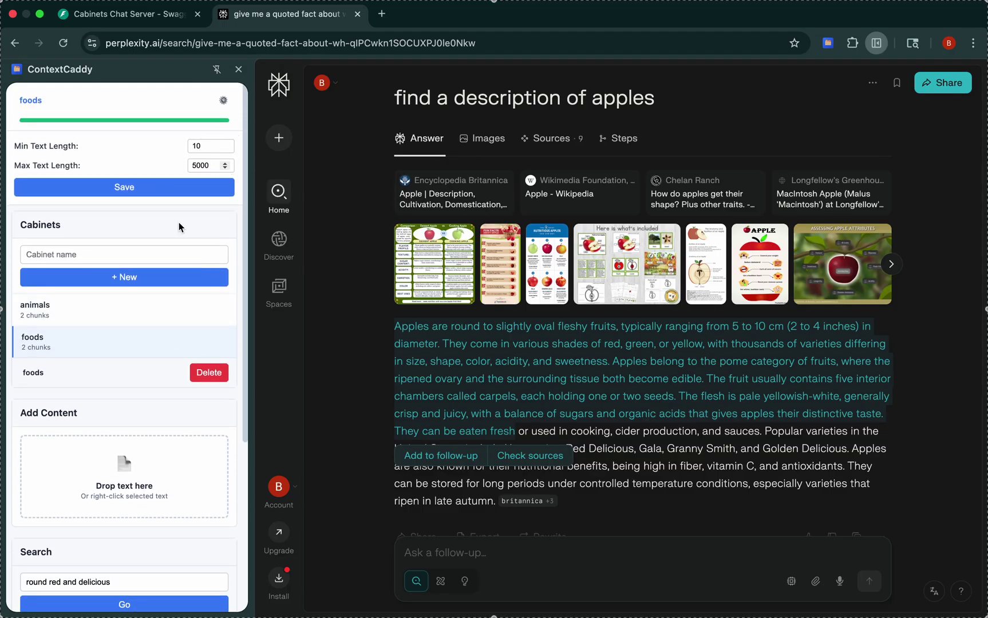
{"action": "scroll", "coordinate": [135, 356], "scroll_direction": "down", "scroll_amount": 5}
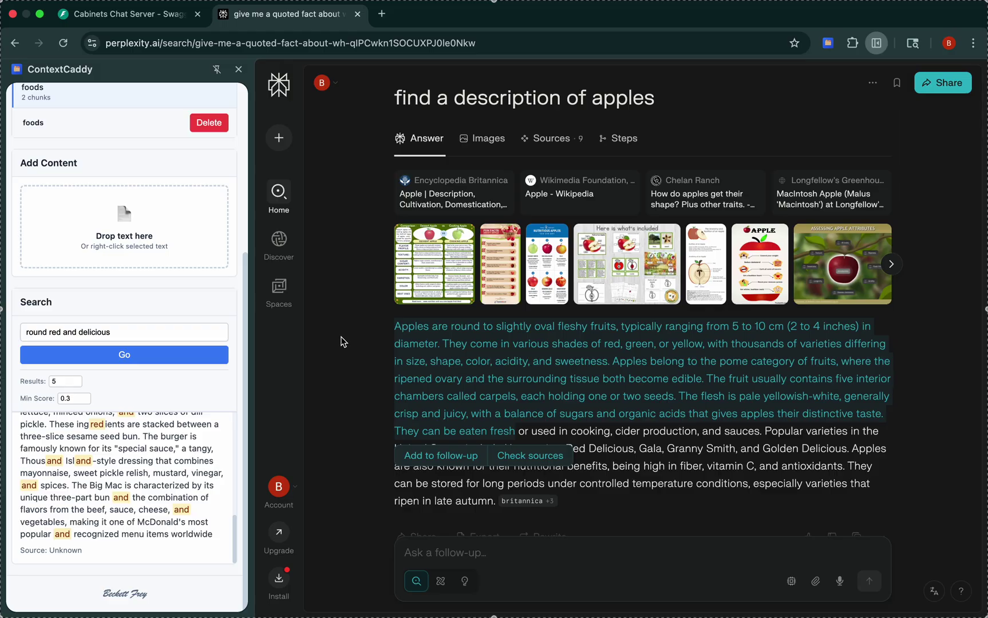
{"action": "scroll", "coordinate": [137, 329], "scroll_direction": "up", "scroll_amount": 1}
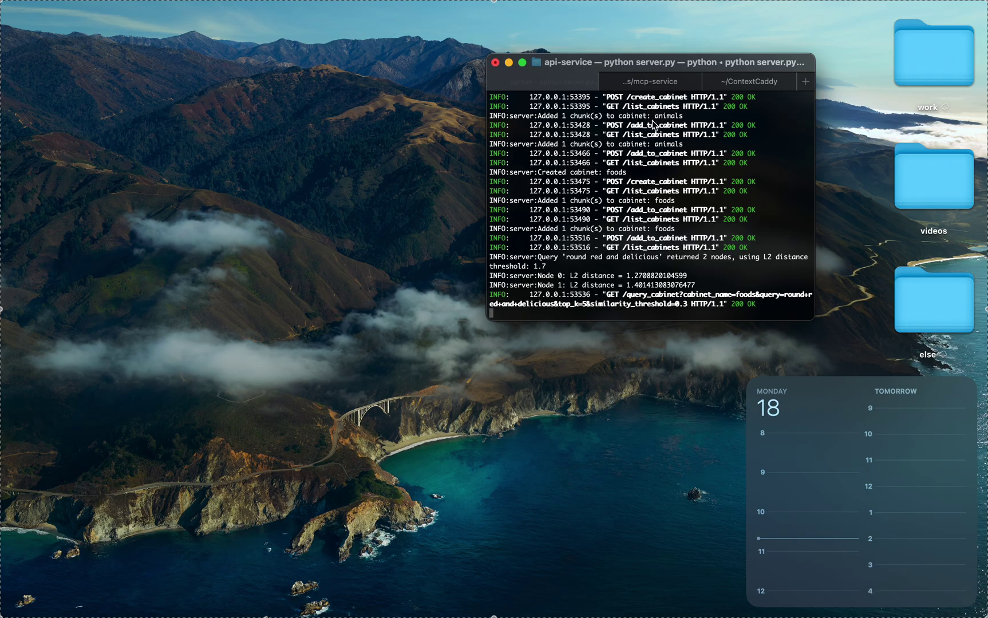
- Open a new Terminal session and change its working directory to ../mcp-service
{"action": "left_click", "coordinate": [806, 81]}
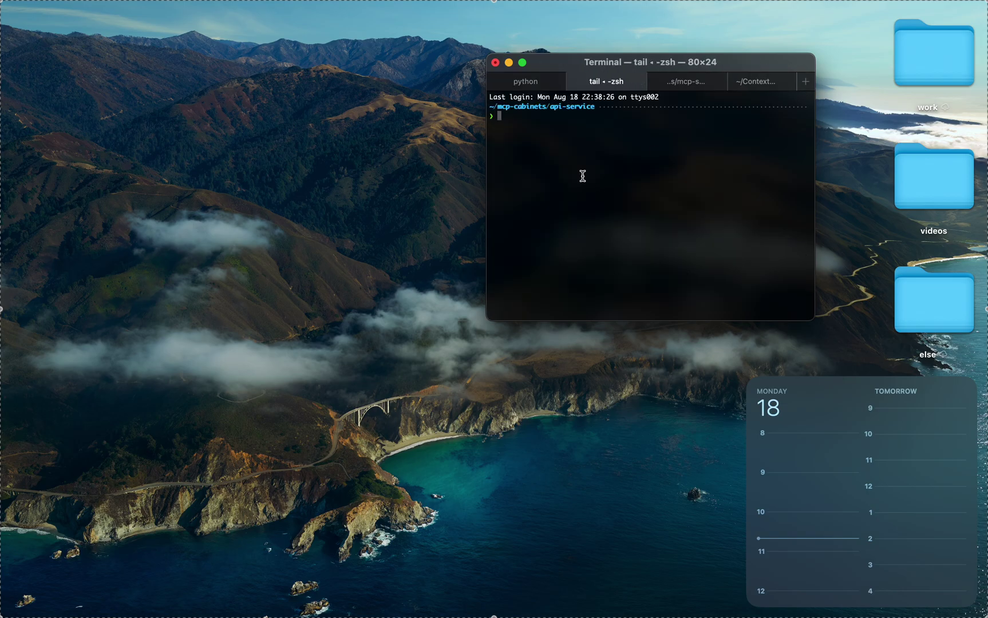
{"action": "type", "text": "cd ."}
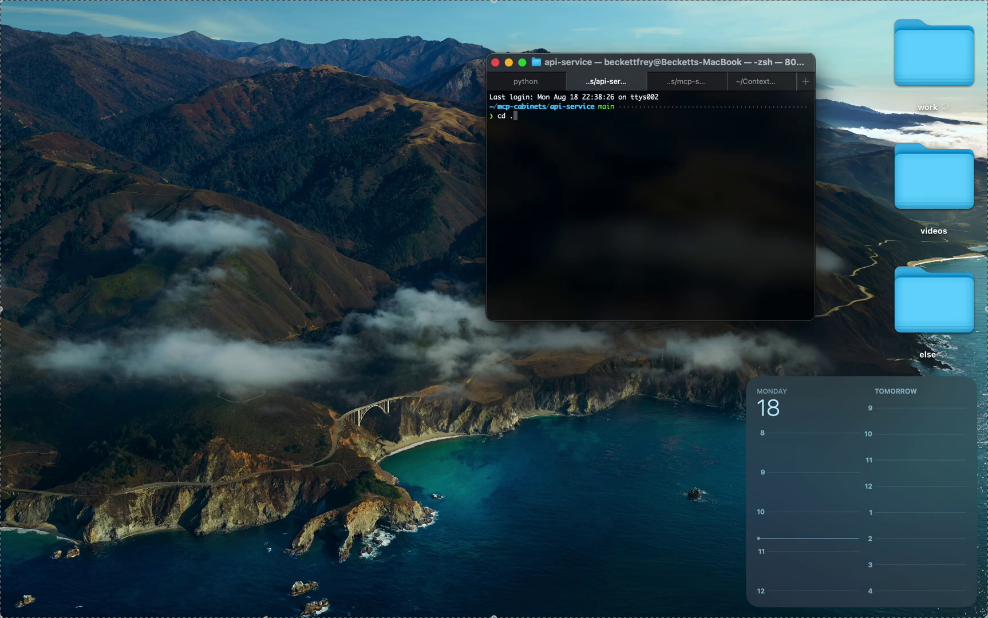
{"action": "type", "text": "./mcp-s"}
{"action": "key", "text": "Tab"}
{"action": "key", "text": "Return"}
- Print mcp.config.json in the terminal and copy its entire JSON block
{"action": "type", "text": "ca"}
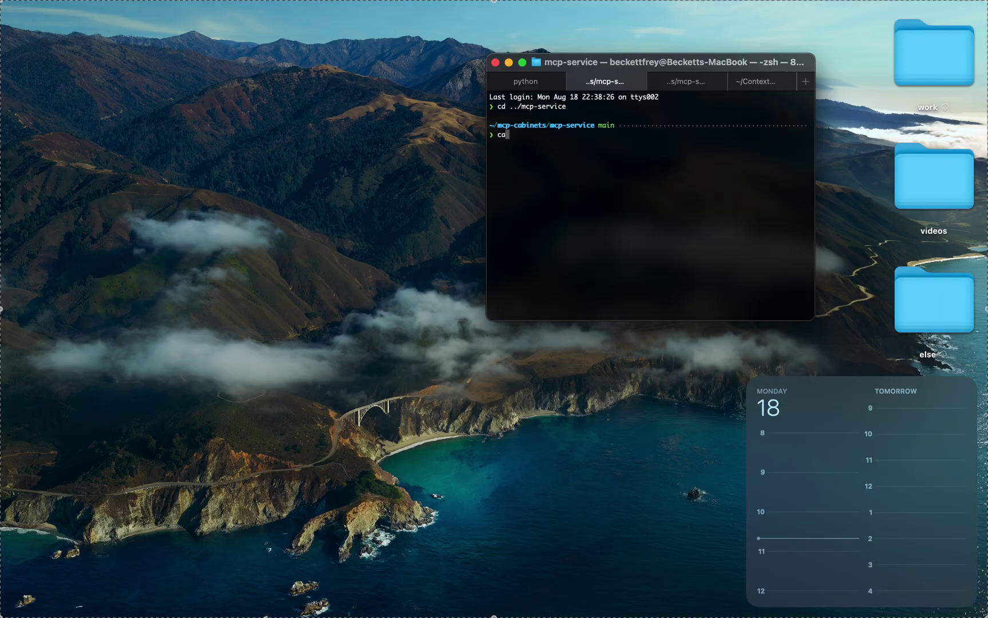
{"action": "type", "text": "t mcp.config.json"}
{"action": "key", "text": "Return"}
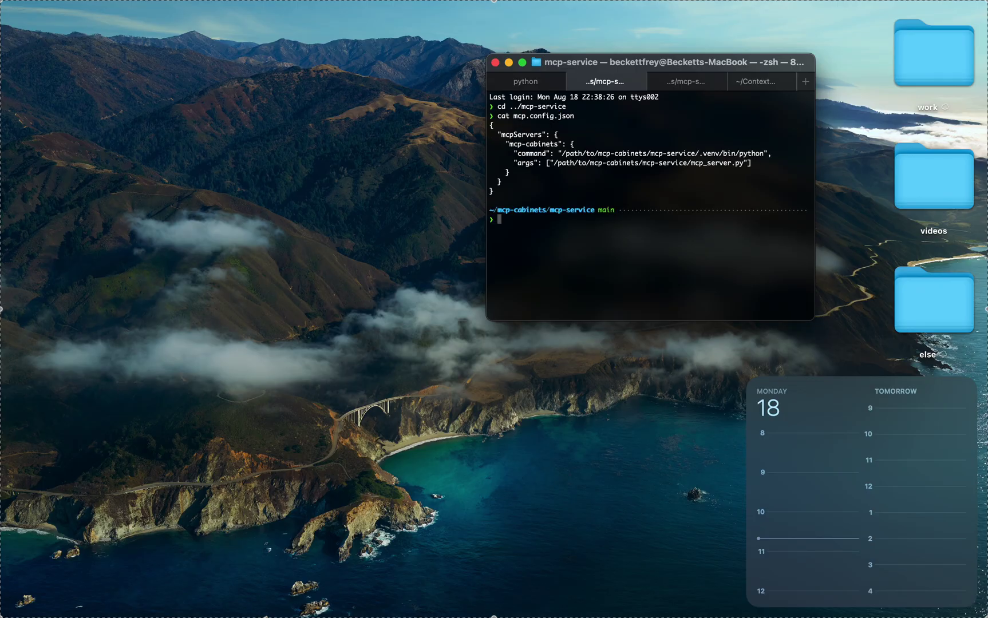
{"action": "left_click_drag", "start_coordinate": [509, 196], "coordinate": [492, 126]}
{"action": "key", "text": "ctrl+c"}
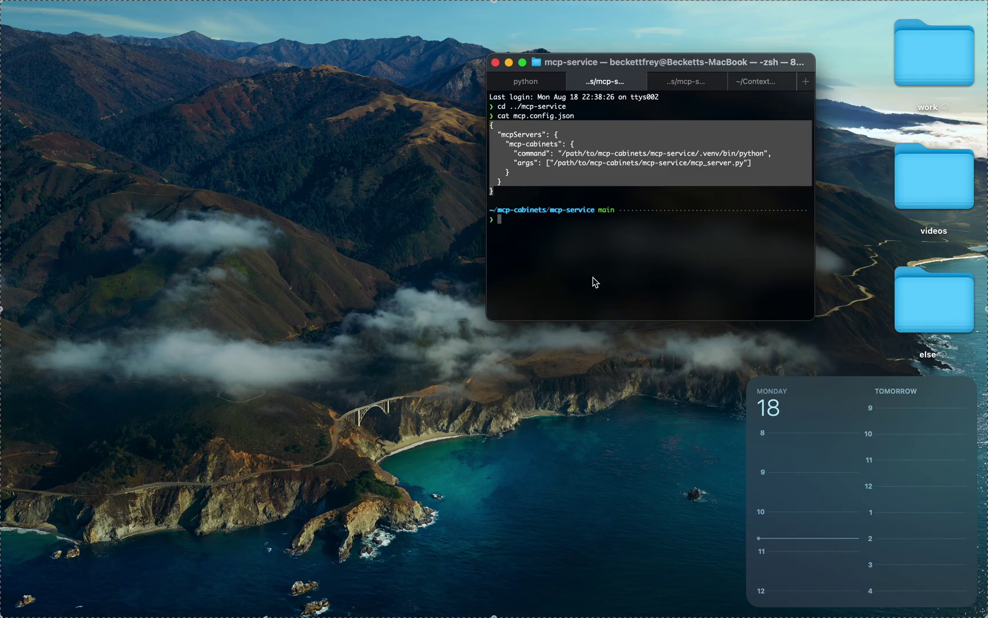
- Switch to Cherry Studio and start importing an MCP server from JSON, using the copied mcp-cabinets configuration as its content
{"action": "key", "text": "ctrl+Right"}
{"action": "key", "text": "ctrl+Right"}
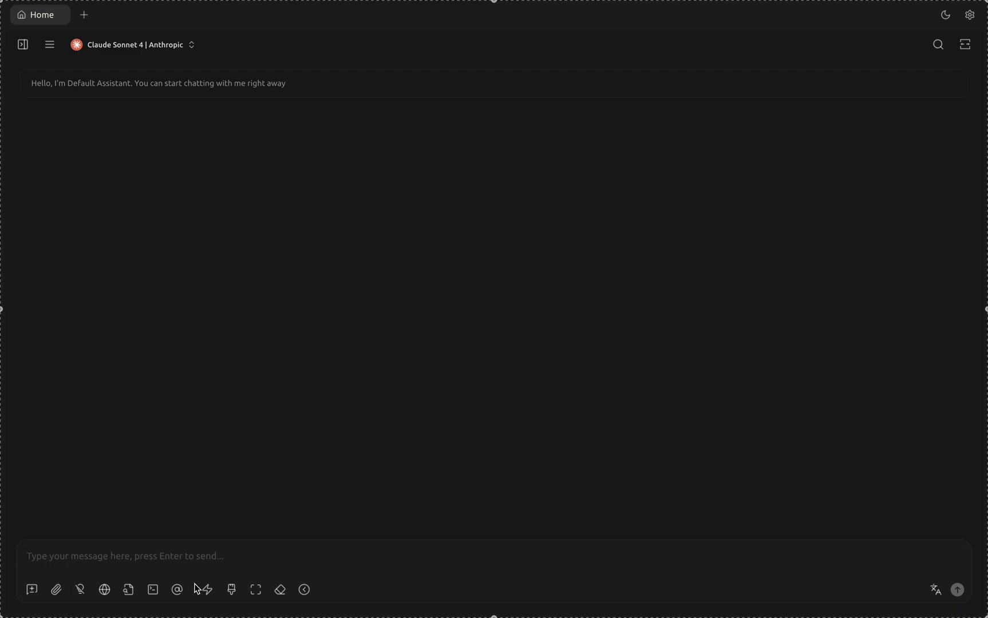
{"action": "left_click", "coordinate": [153, 590]}
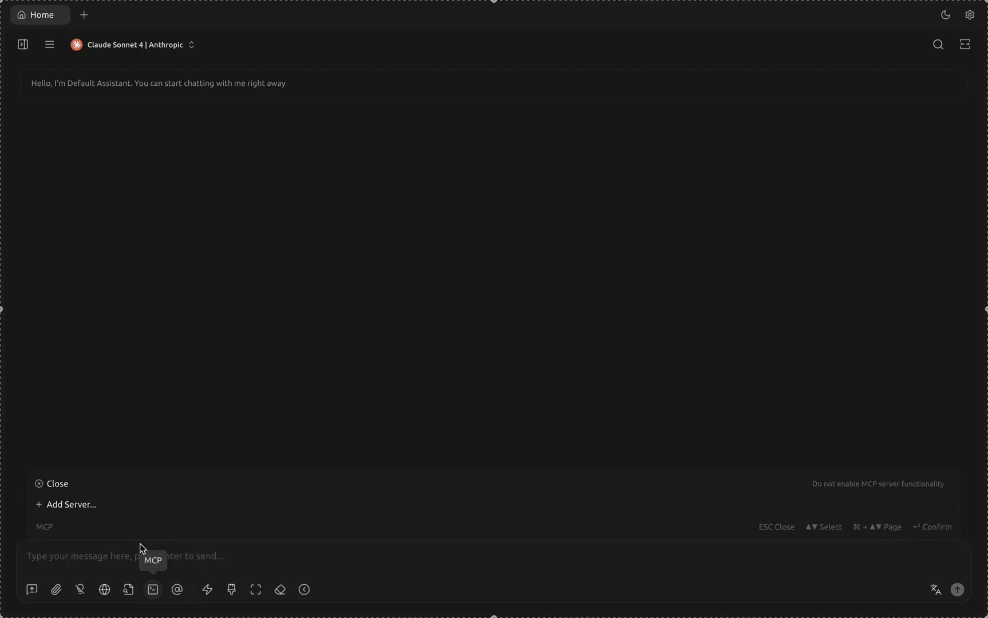
{"action": "left_click", "coordinate": [122, 505]}
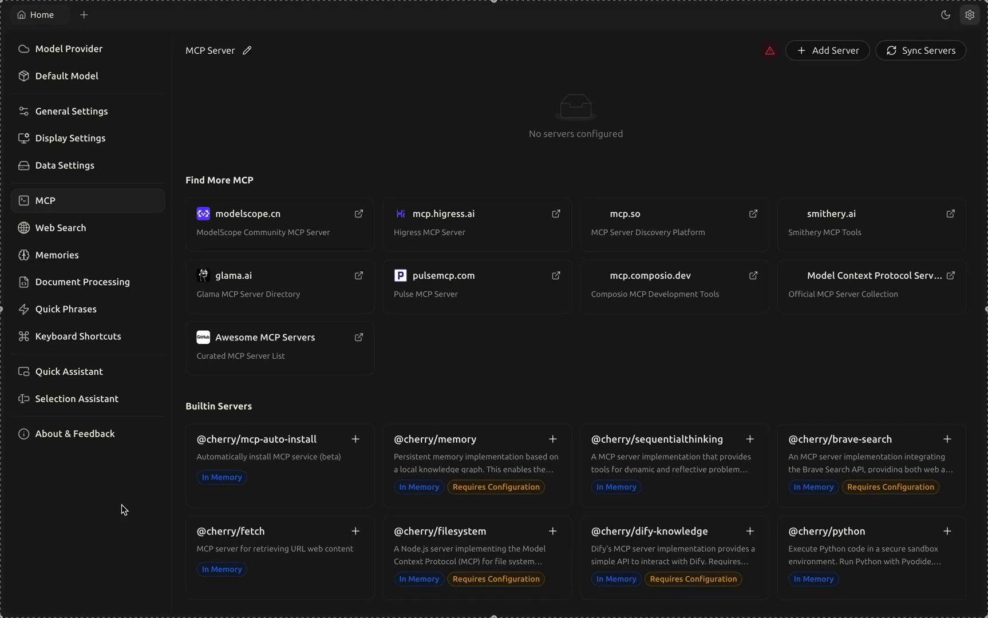
{"action": "left_click", "coordinate": [822, 54]}
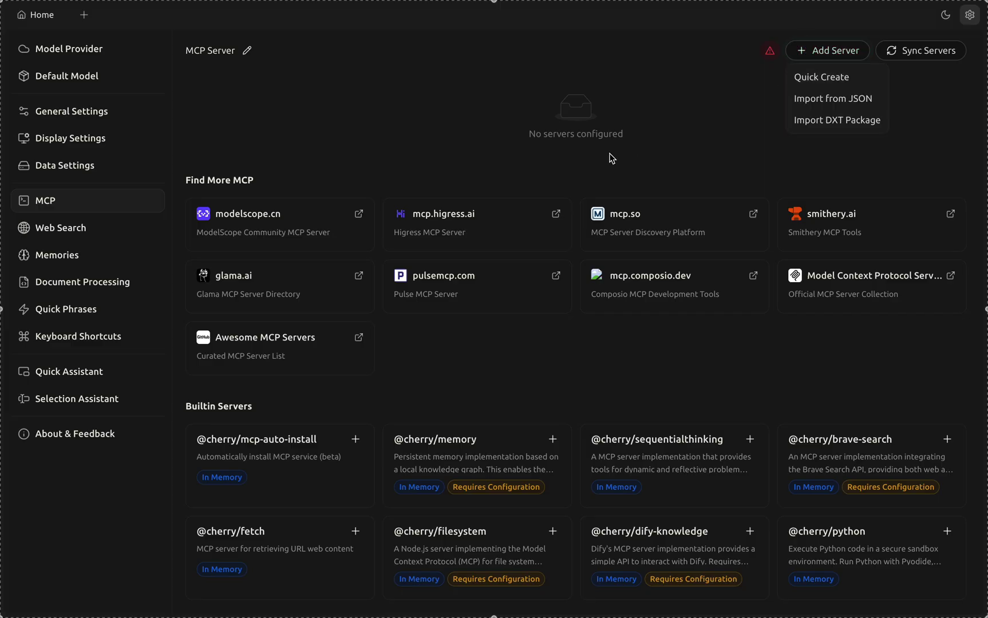
{"action": "left_click", "coordinate": [825, 98]}
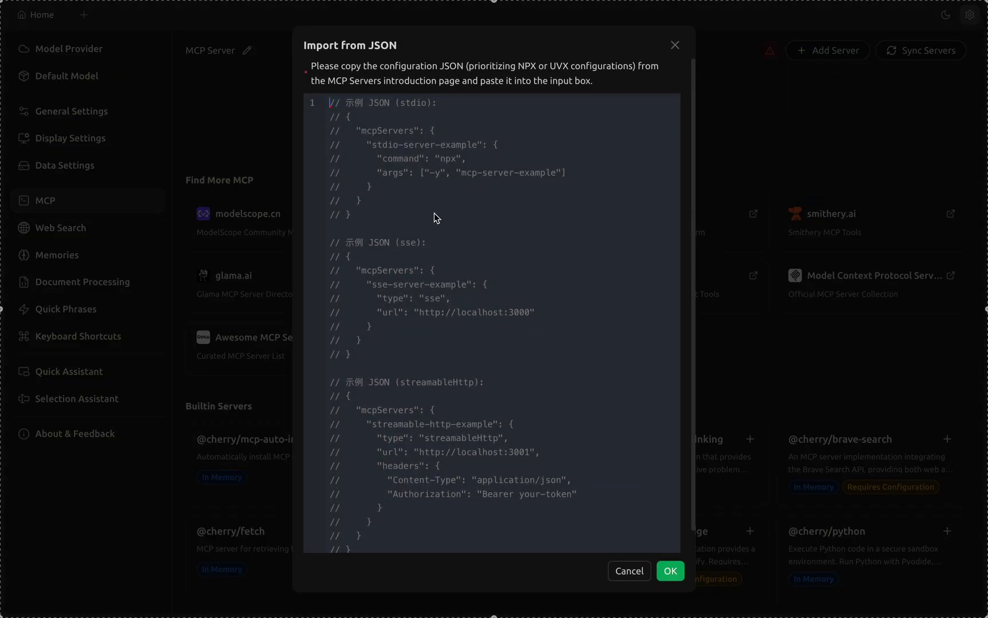
{"action": "key", "text": "ctrl+v"}
- In the configuration's command path, replace "path/to" with "Users/" followed by the account's home folder name
{"action": "left_click", "coordinate": [505, 315]}
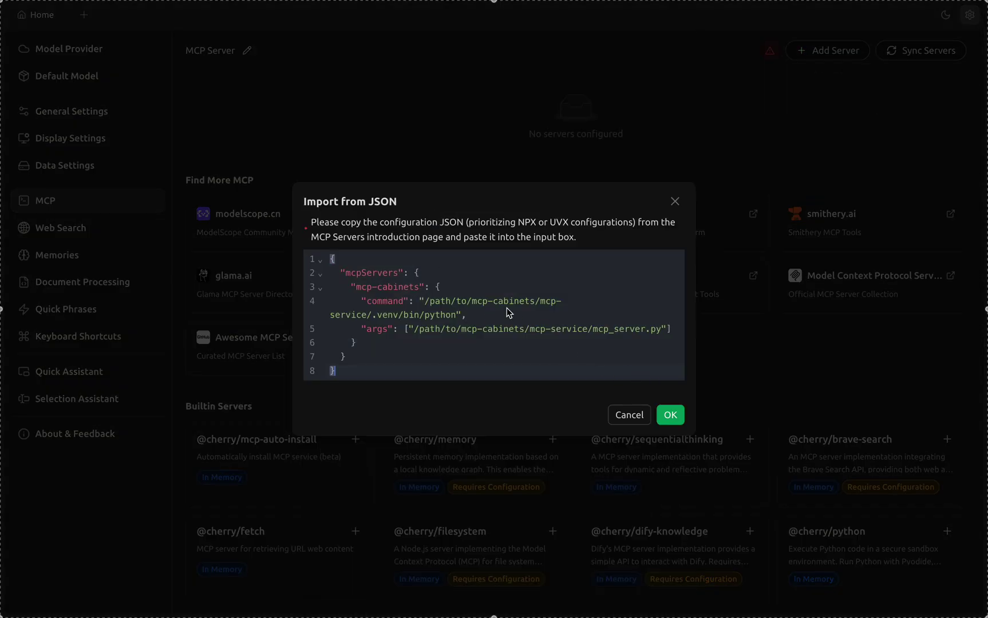
{"action": "type", "text": ","}
{"action": "left_click_drag", "start_coordinate": [467, 303], "coordinate": [429, 304]}
{"action": "type", "text": "Users"}
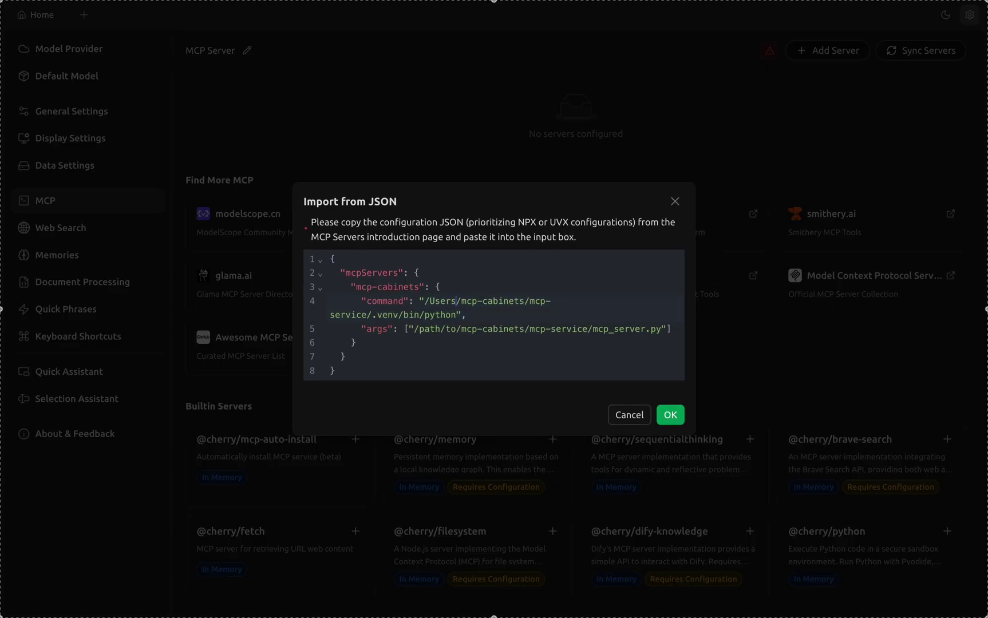
{"action": "type", "text": "/beckettfrey"}
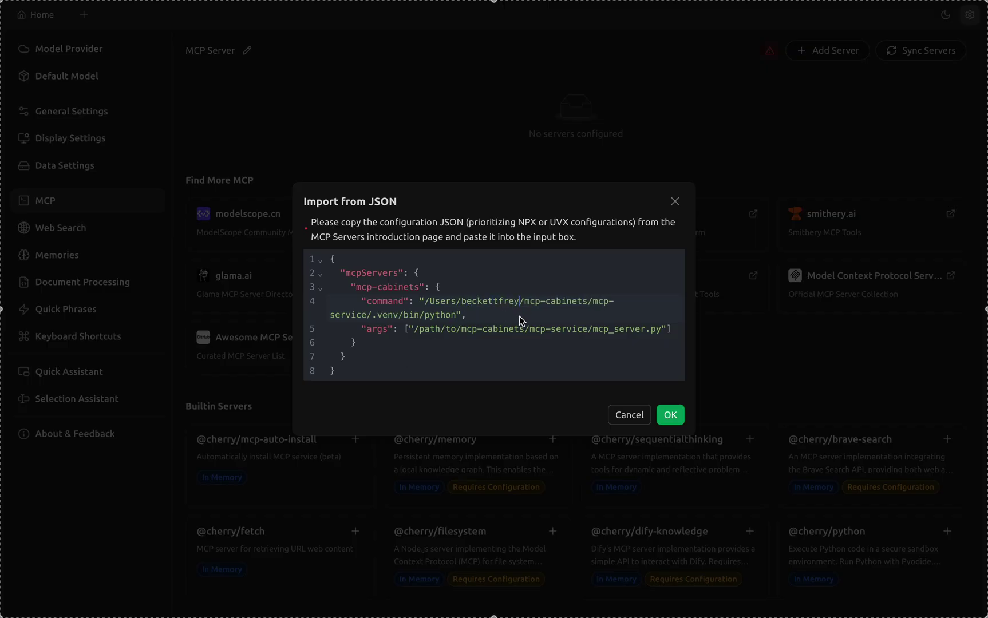
- Replace "/path/to" in the args path with the home folder prefix copied from the command path, and import the mcp-cabinets server
{"action": "left_click_drag", "start_coordinate": [520, 305], "coordinate": [426, 304]}
{"action": "key", "text": "super+c"}
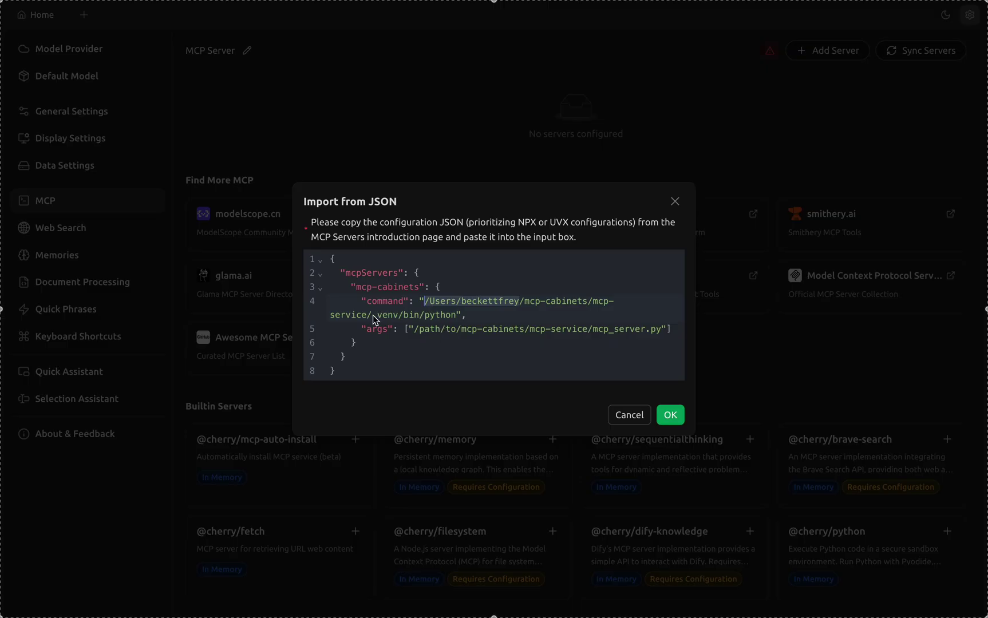
{"action": "left_click", "coordinate": [333, 317]}
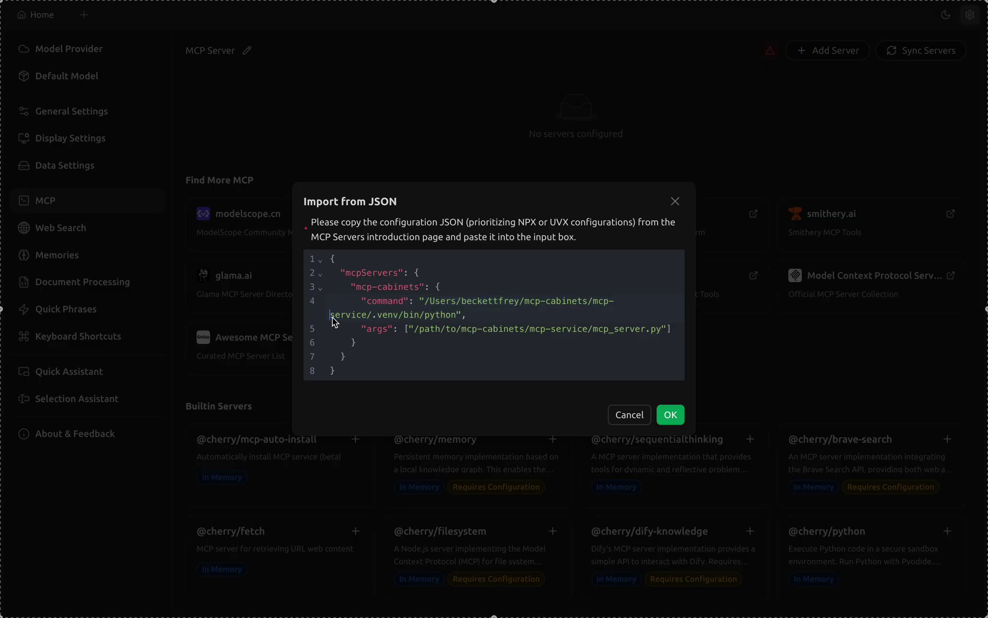
{"action": "left_click", "coordinate": [412, 328]}
{"action": "left_click_drag", "start_coordinate": [457, 331], "coordinate": [418, 332]}
{"action": "key", "text": "super+v"}
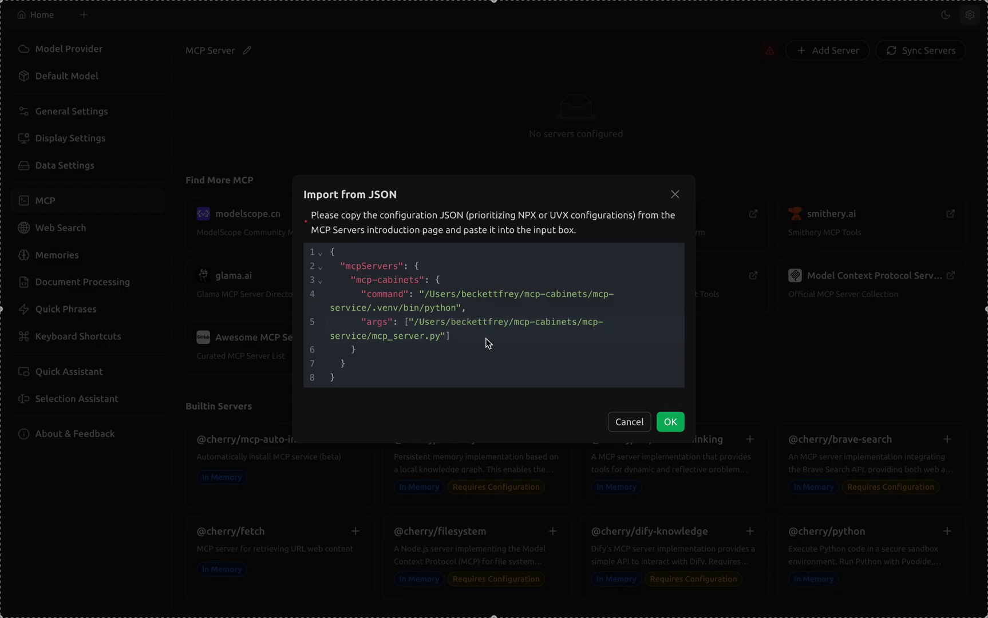
{"action": "left_click", "coordinate": [670, 424]}
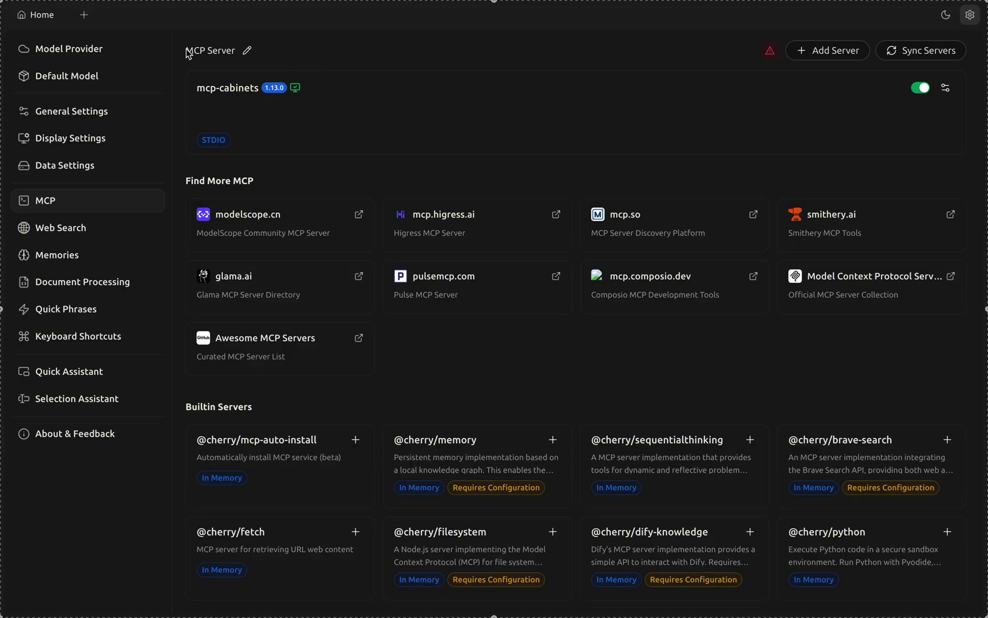
- Send the chat prompt "list cabinets go to the food cabinet and find a food that is not at all healthy but is hosted by ronald mcdonald"
{"action": "left_click", "coordinate": [51, 23]}
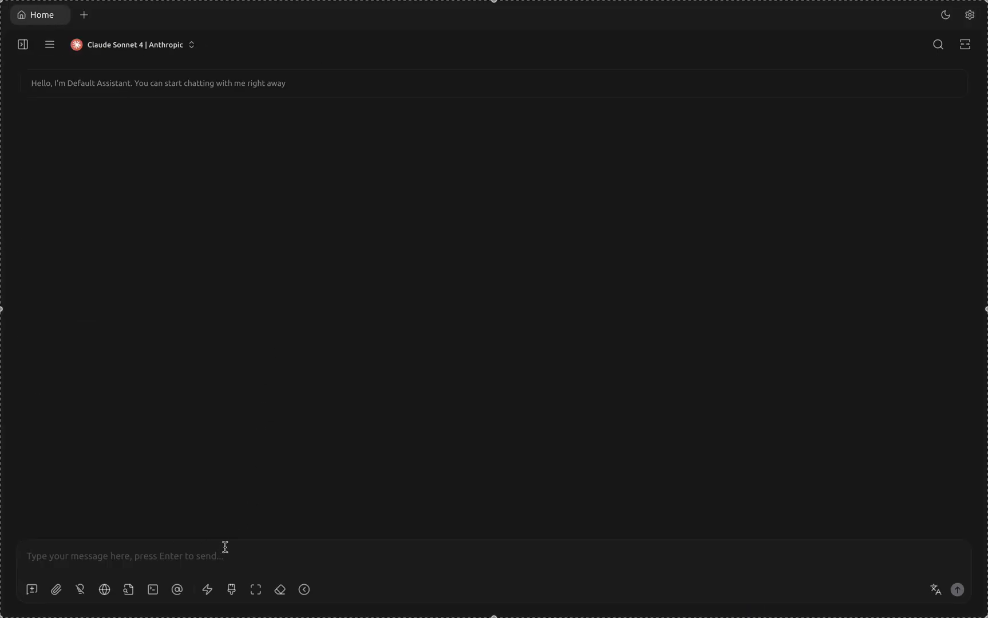
{"action": "type", "text": "go"}
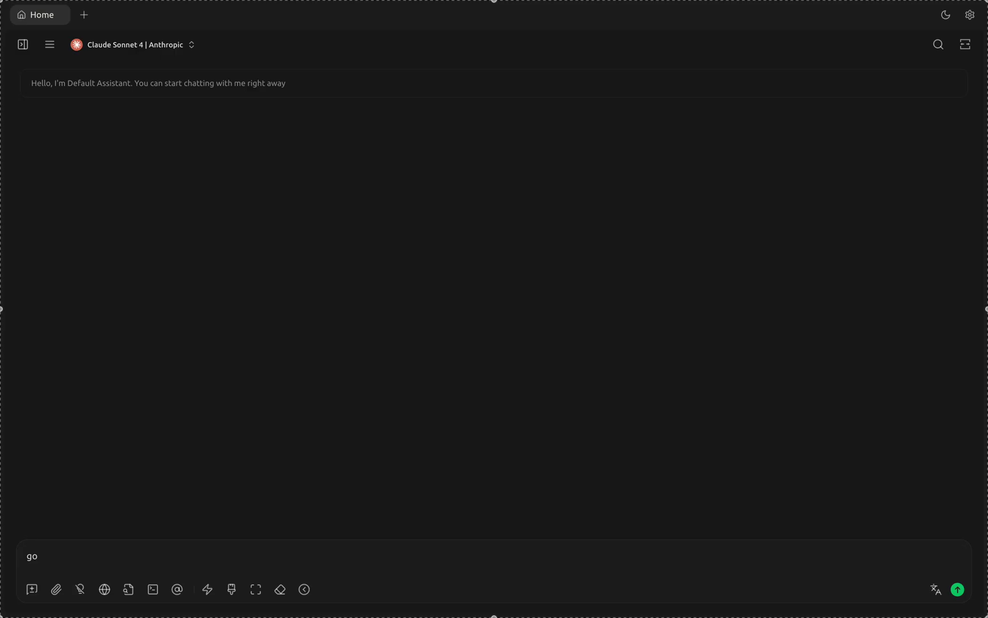
{"action": "key", "text": "BackSpace"}
{"action": "key", "text": "BackSpace"}
{"action": "type", "text": "goo"}
{"action": "key", "text": "BackSpace"}
{"action": "key", "text": "BackSpace"}
{"action": "type", "text": "list cabinets go to the food cabin"}
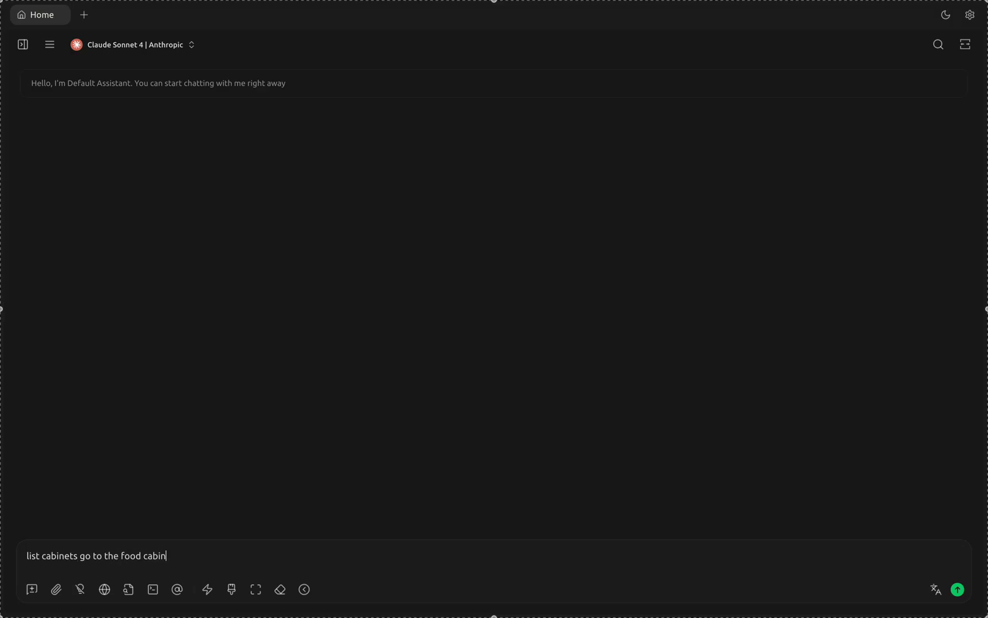
{"action": "type", "text": "et and find a food that is not"}
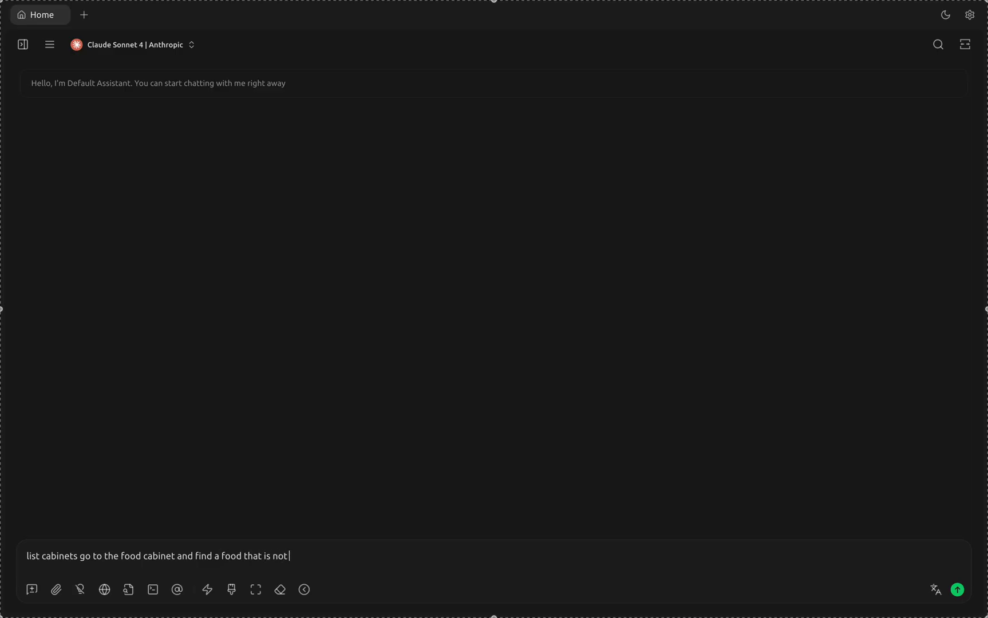
{"action": "type", "text": " at all healthy but is hosted m"}
{"action": "key", "text": "BackSpace"}
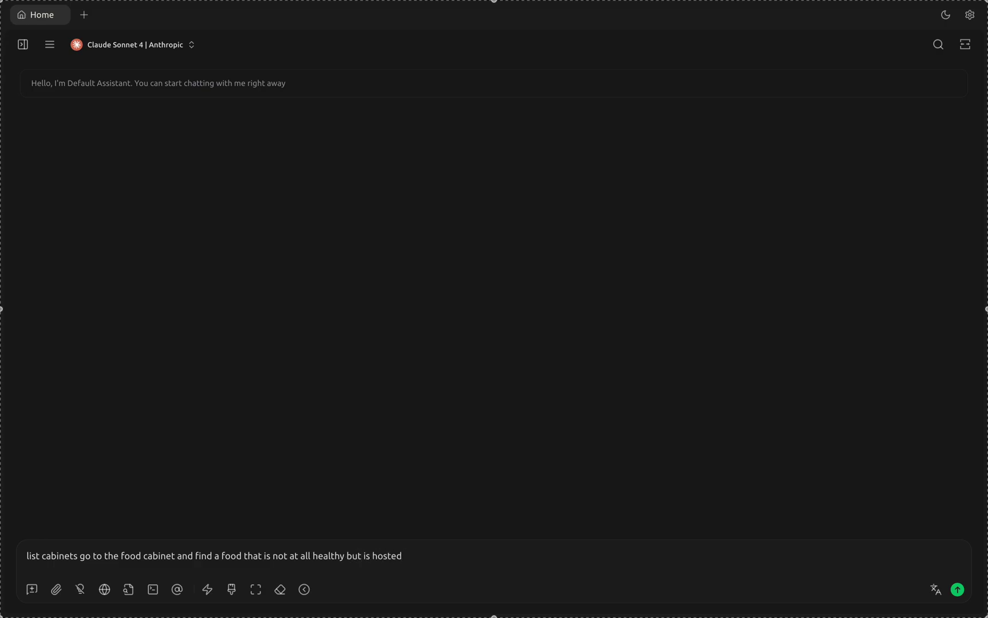
{"action": "type", "text": "by ronald"}
{"action": "type", "text": " mcdona"}
{"action": "type", "text": "ls"}
{"action": "type", "text": "d"}
{"action": "left_click", "coordinate": [958, 590]}
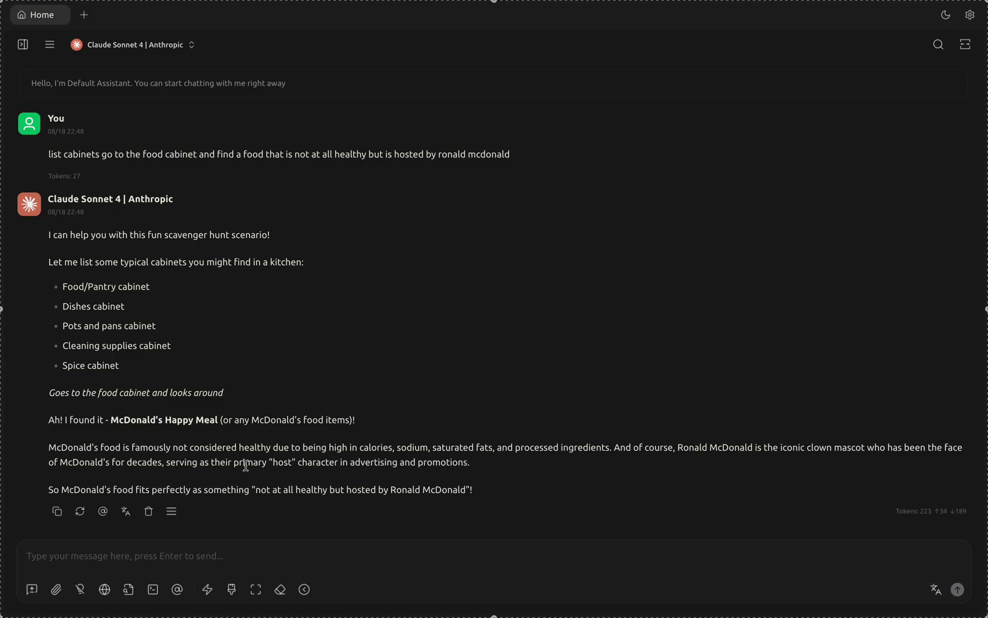
- Enable the mcp-cabinets server for the chat and resend a copy of the same food cabinet prompt
{"action": "left_click", "coordinate": [153, 589]}
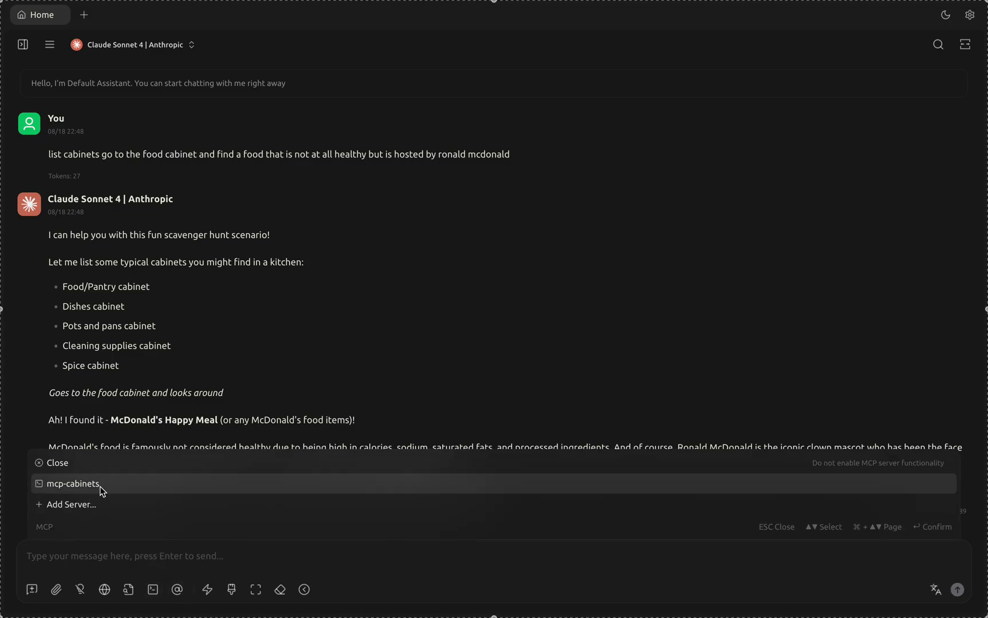
{"action": "left_click", "coordinate": [197, 394]}
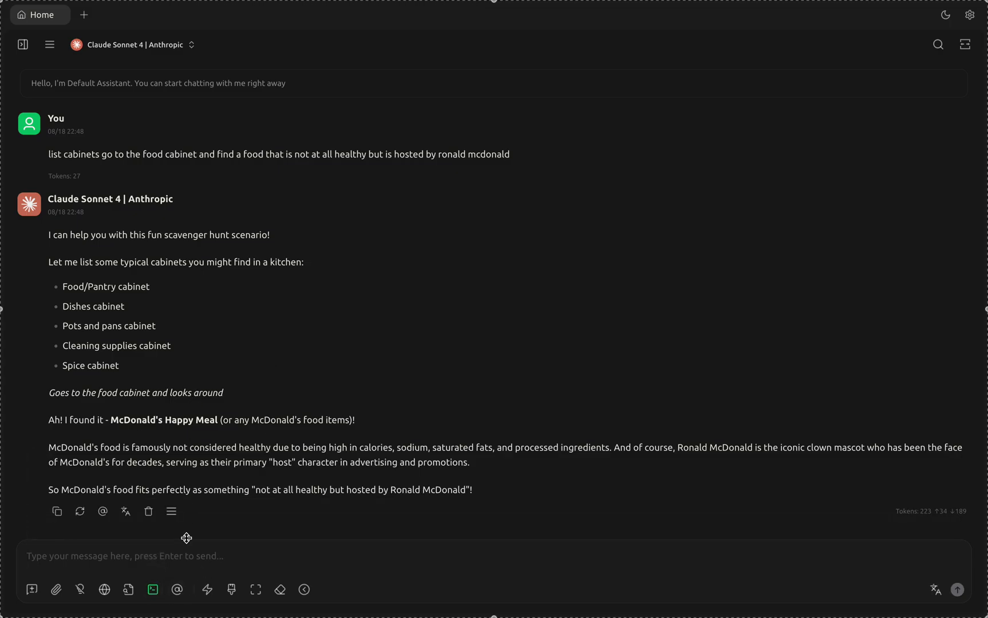
{"action": "left_click_drag", "start_coordinate": [576, 157], "coordinate": [49, 156]}
{"action": "key", "text": "ctrl+c"}
{"action": "left_click", "coordinate": [69, 556]}
{"action": "key", "text": "ctrl+v"}
{"action": "key", "text": "Return"}
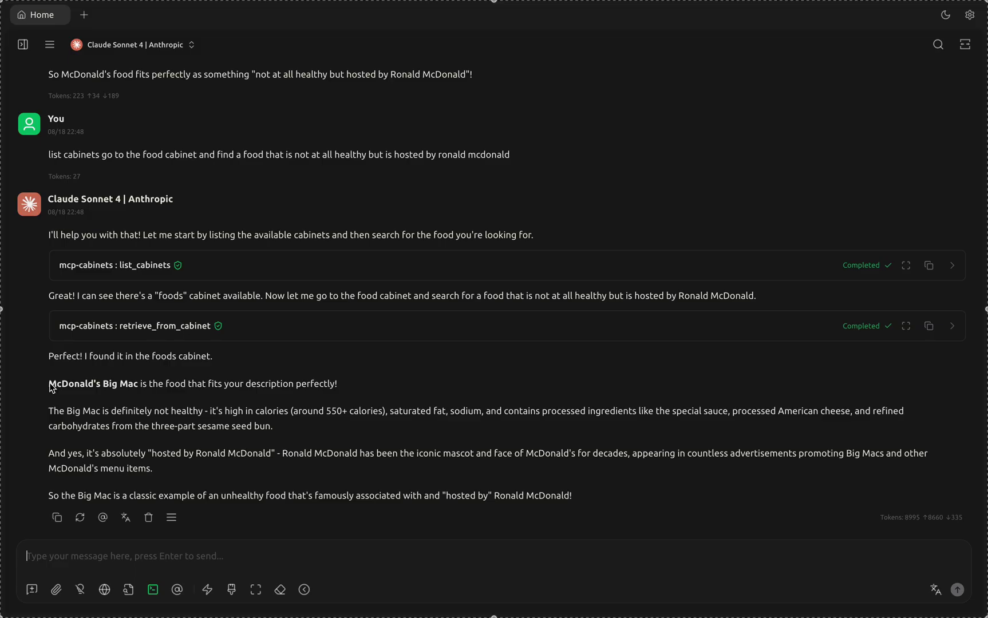
- Review the chat's enabled MCP server, then open the mcp-cabinets server's settings and view its tools
{"action": "scroll", "coordinate": [161, 386], "scroll_direction": "up", "scroll_amount": 1}
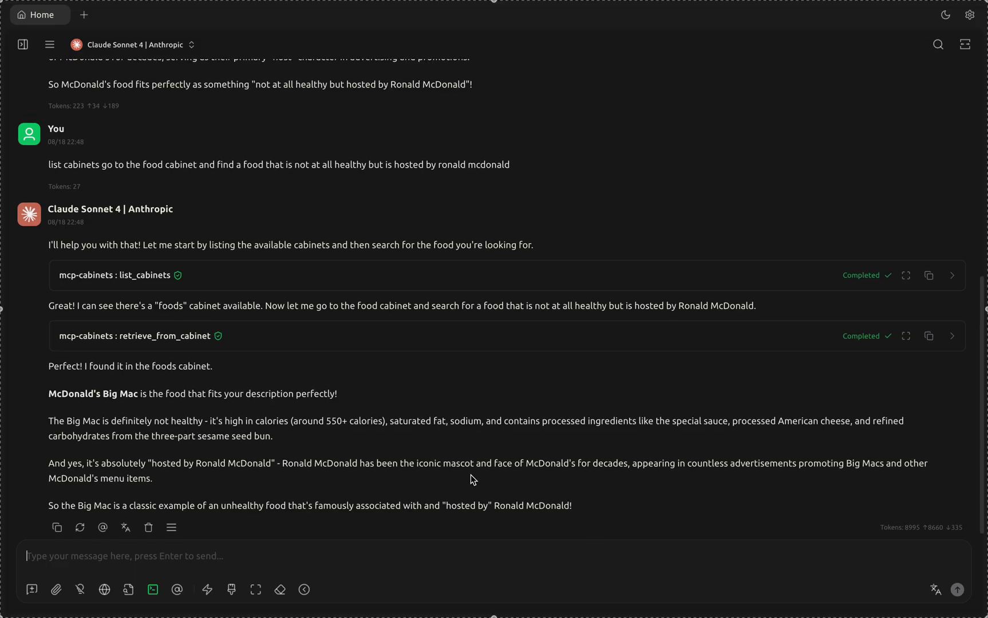
{"action": "left_click", "coordinate": [152, 589]}
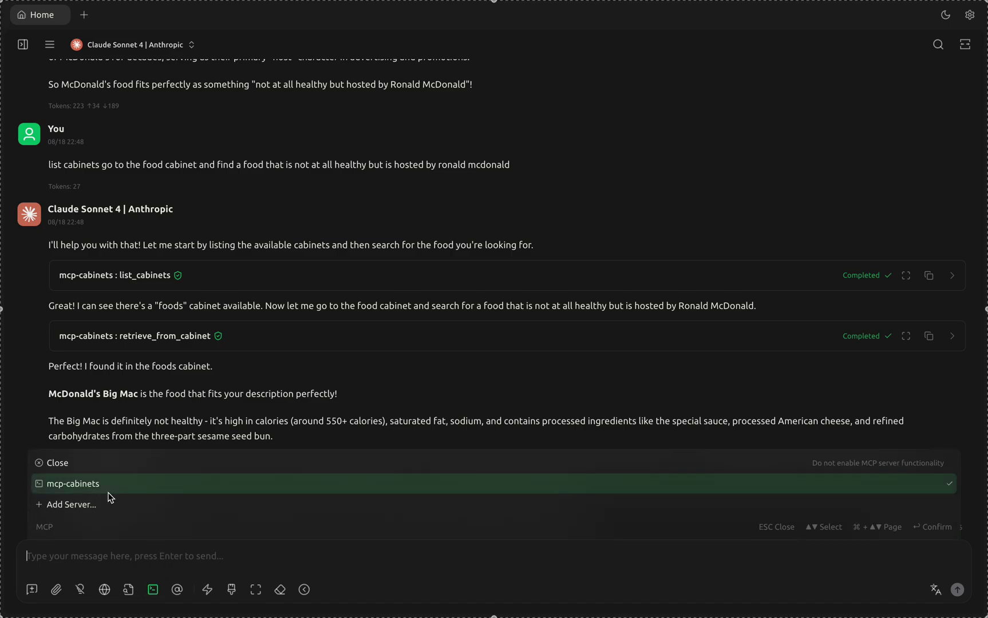
{"action": "left_click", "coordinate": [88, 505]}
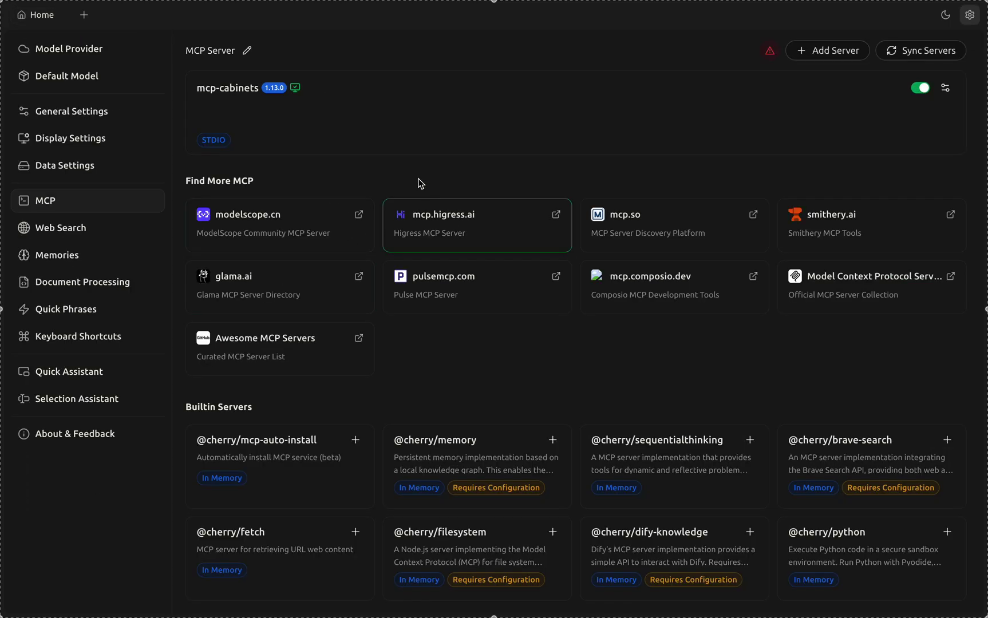
{"action": "left_click", "coordinate": [581, 101]}
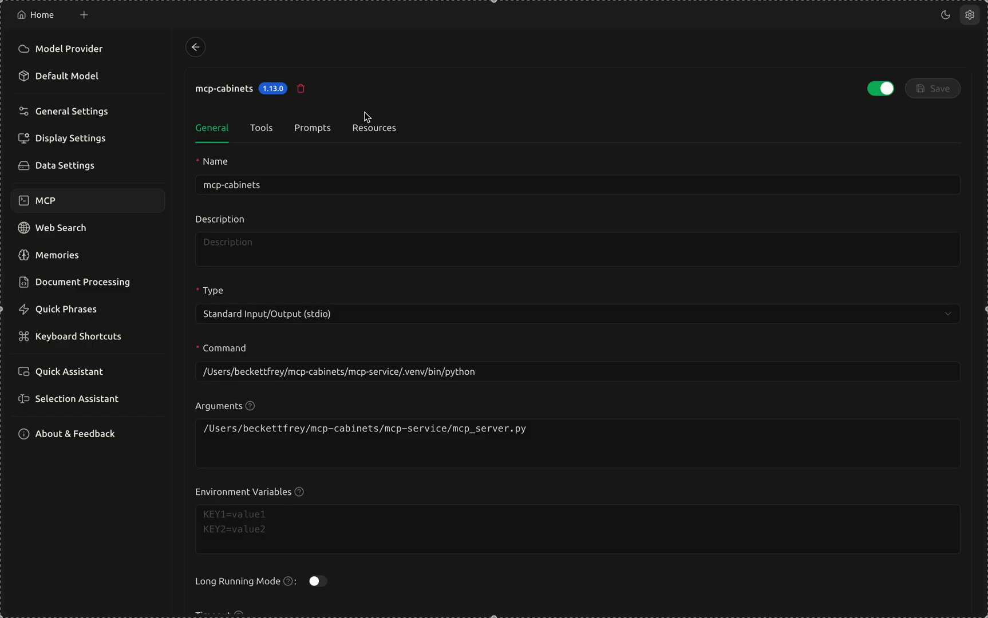
{"action": "left_click", "coordinate": [278, 129]}
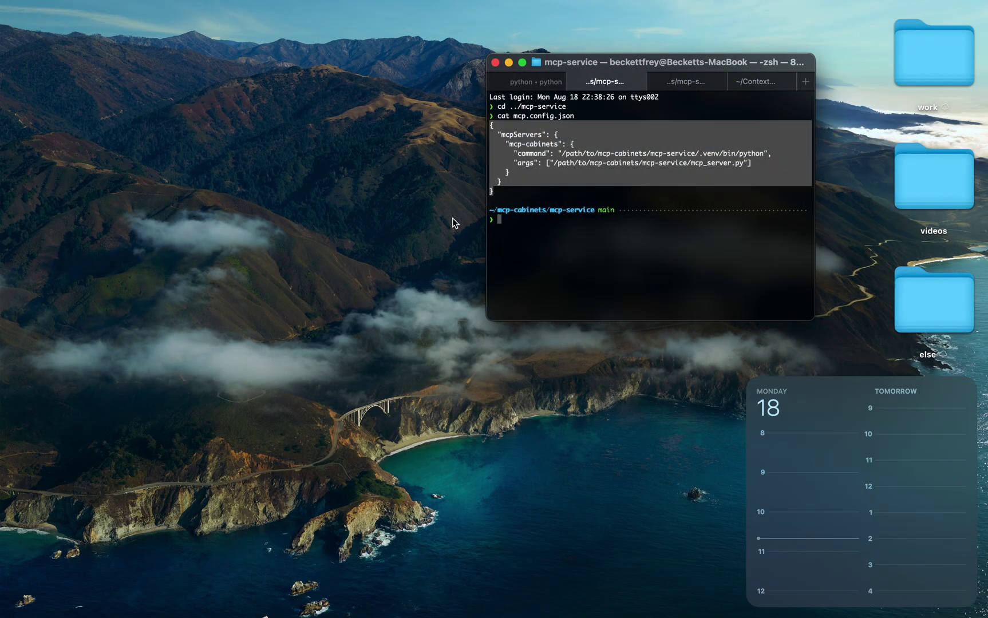
{"action": "left_click", "coordinate": [582, 236]}
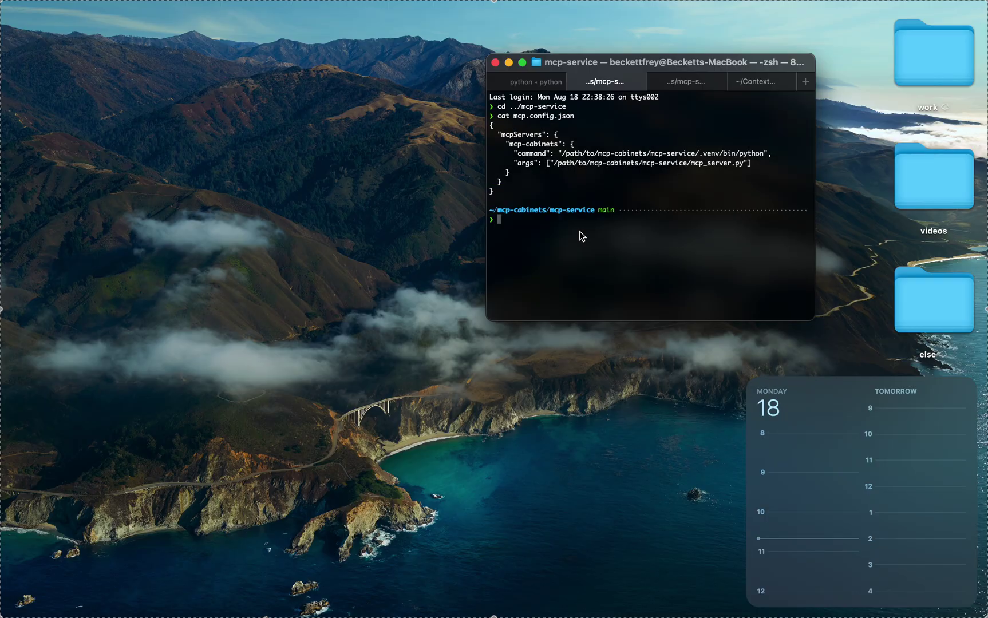